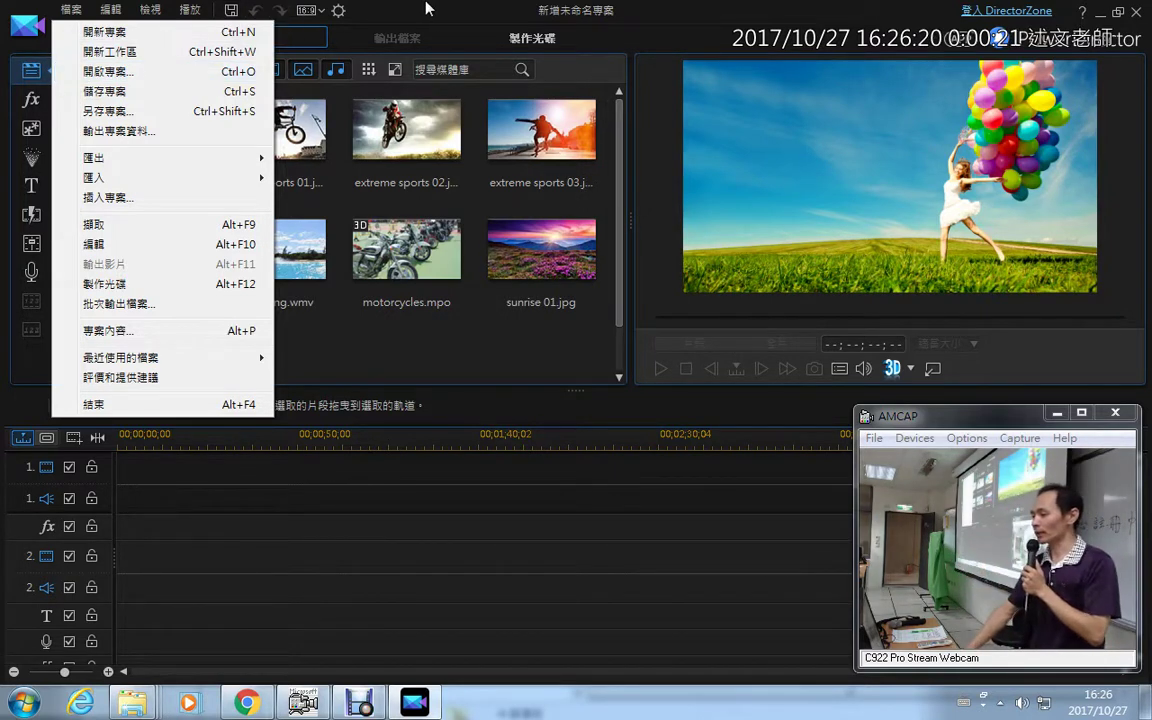
pyautogui.click(645, 8)
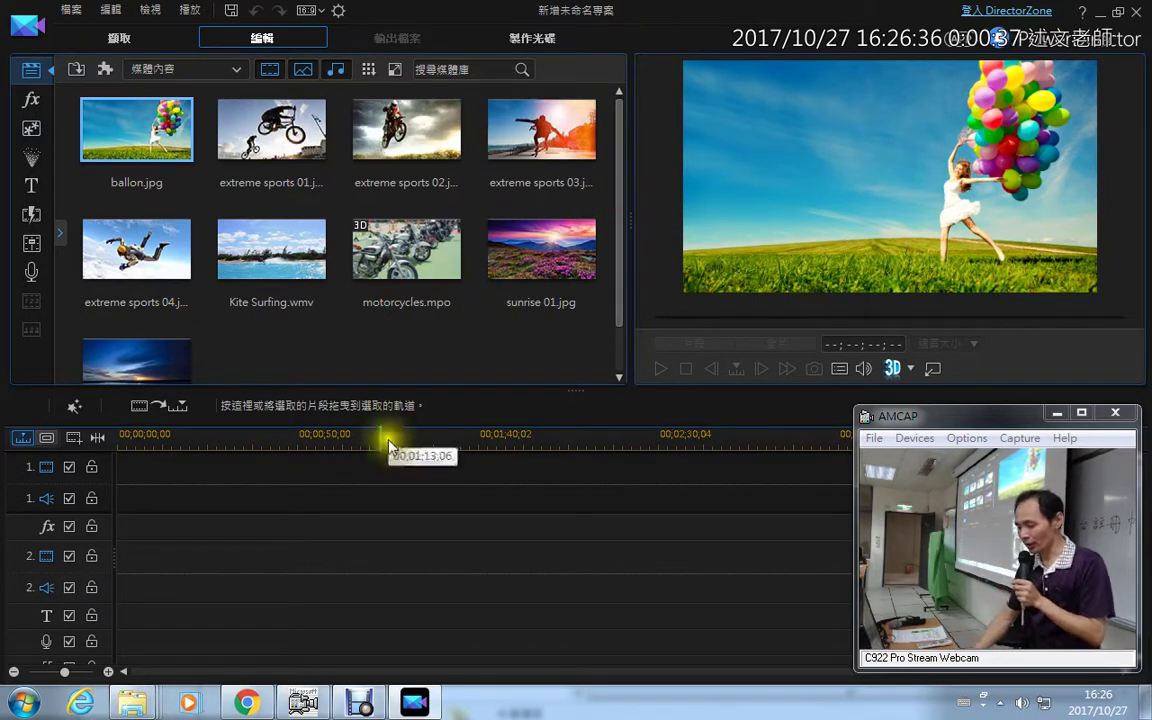
pyautogui.moveTo(133, 706)
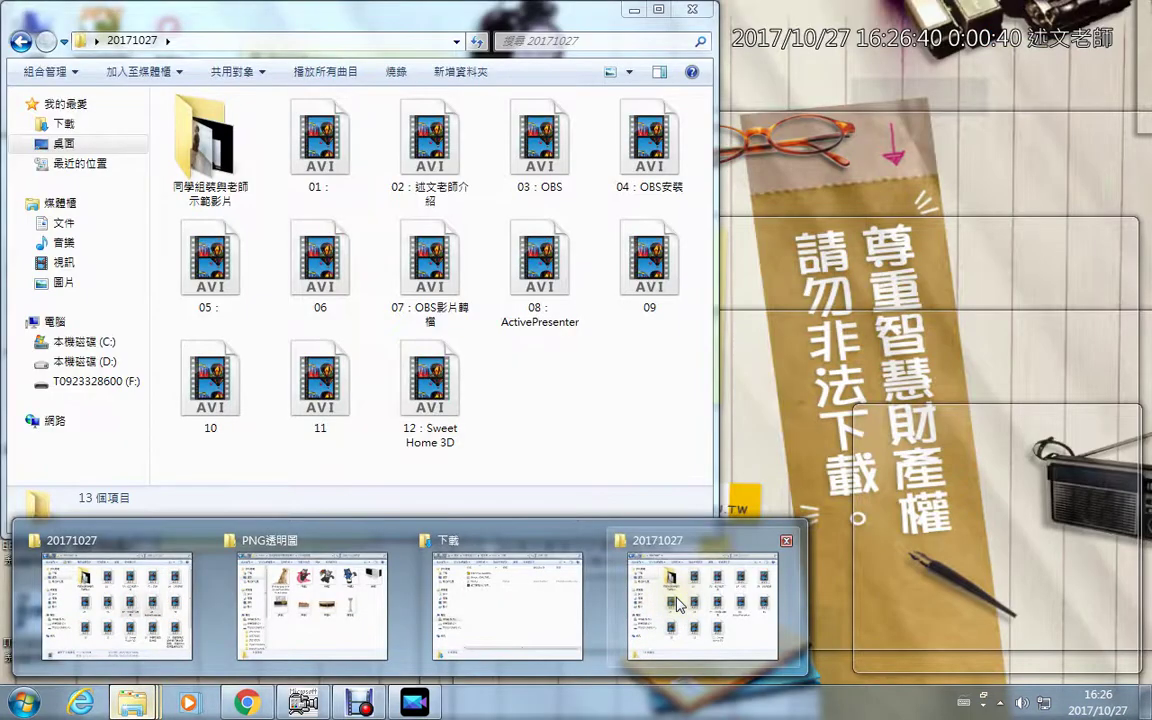
pyautogui.click(677, 604)
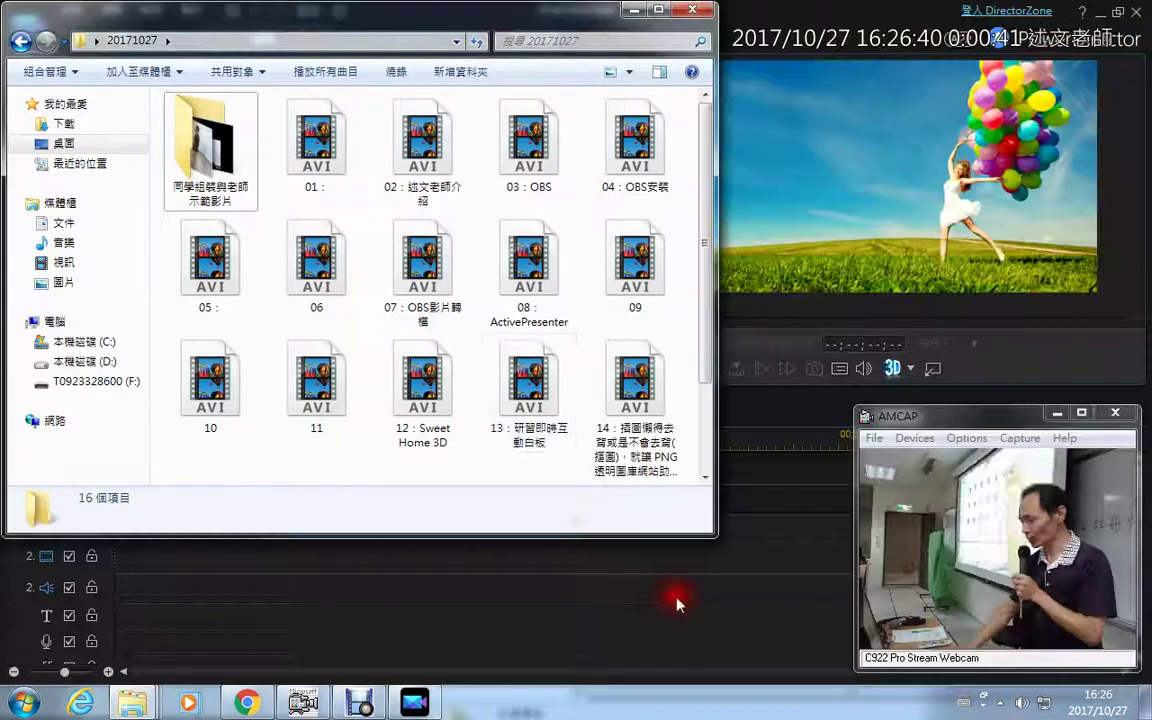
pyautogui.doubleClick(212, 150)
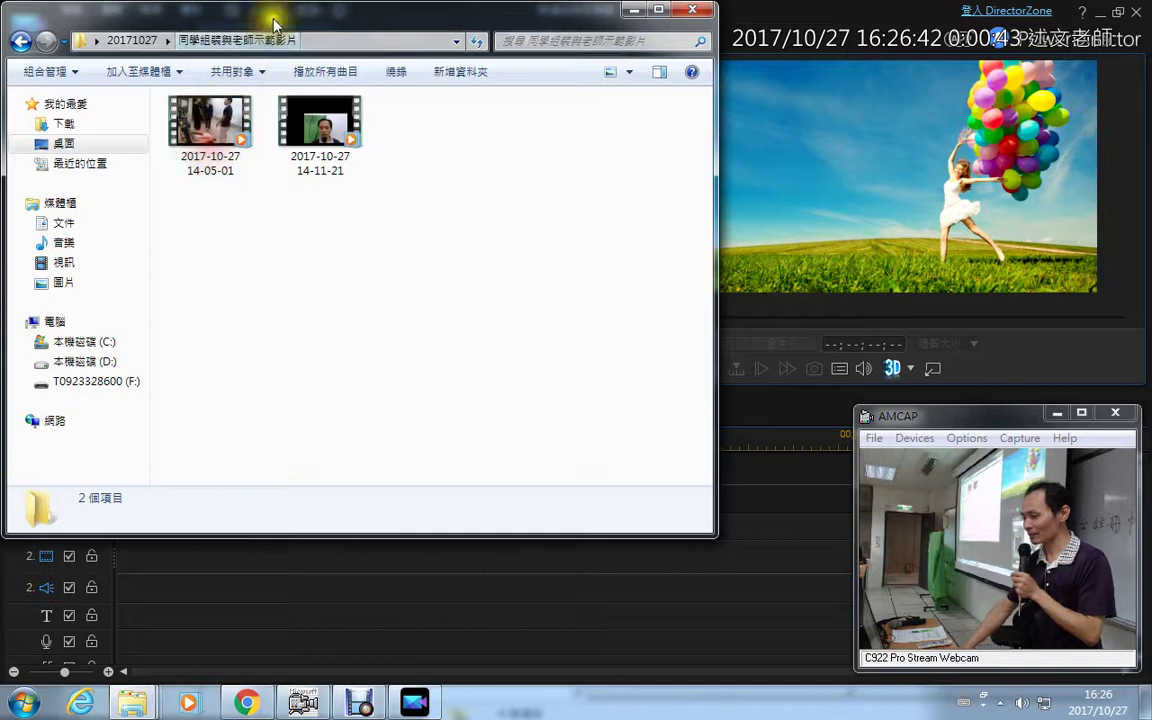
pyautogui.moveTo(272, 18); pyautogui.dragTo(757, 83)
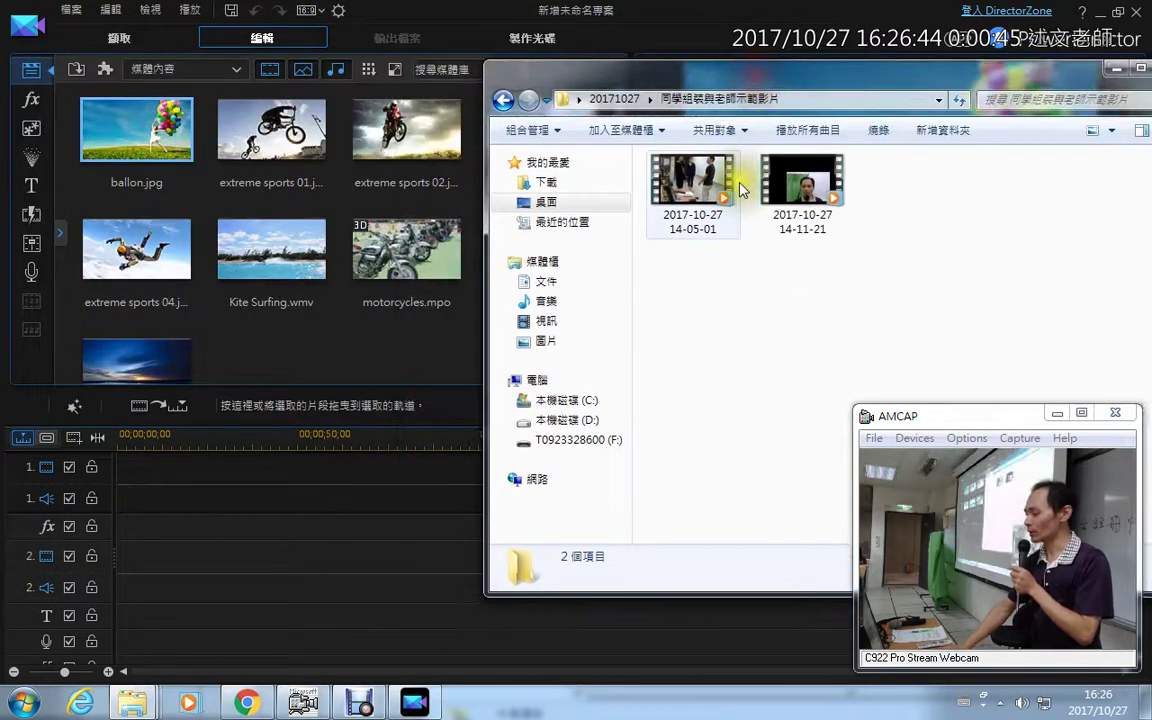
pyautogui.moveTo(690, 190); pyautogui.dragTo(126, 483)
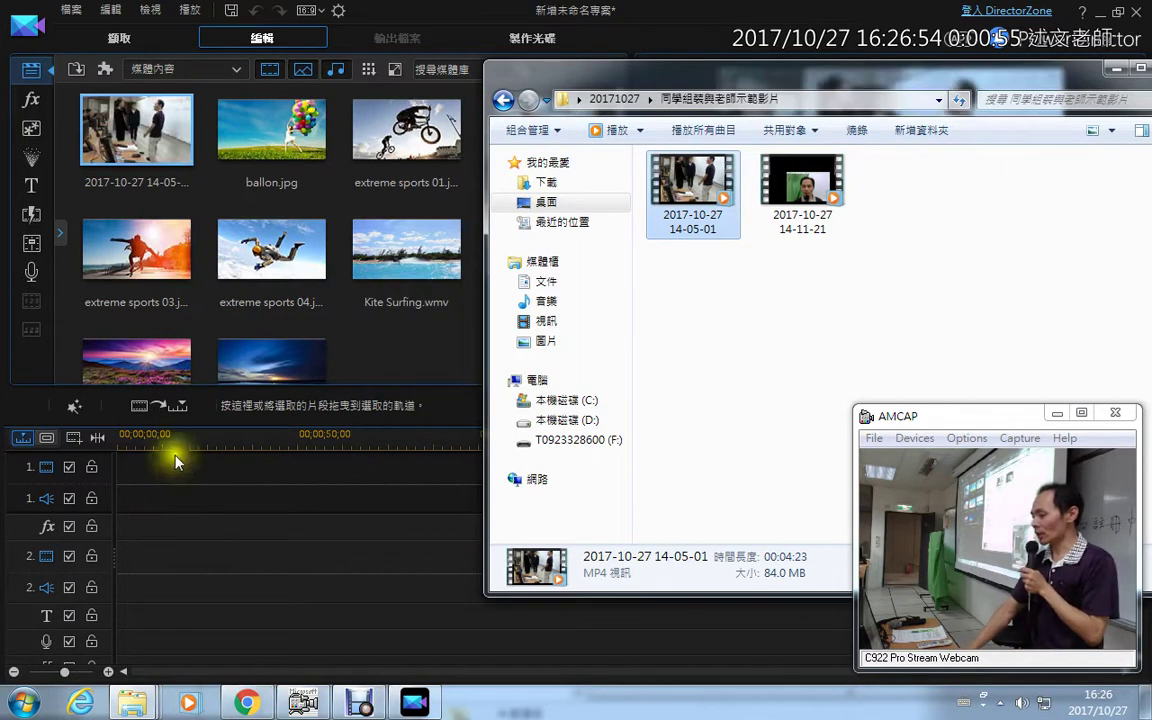
pyautogui.click(356, 245)
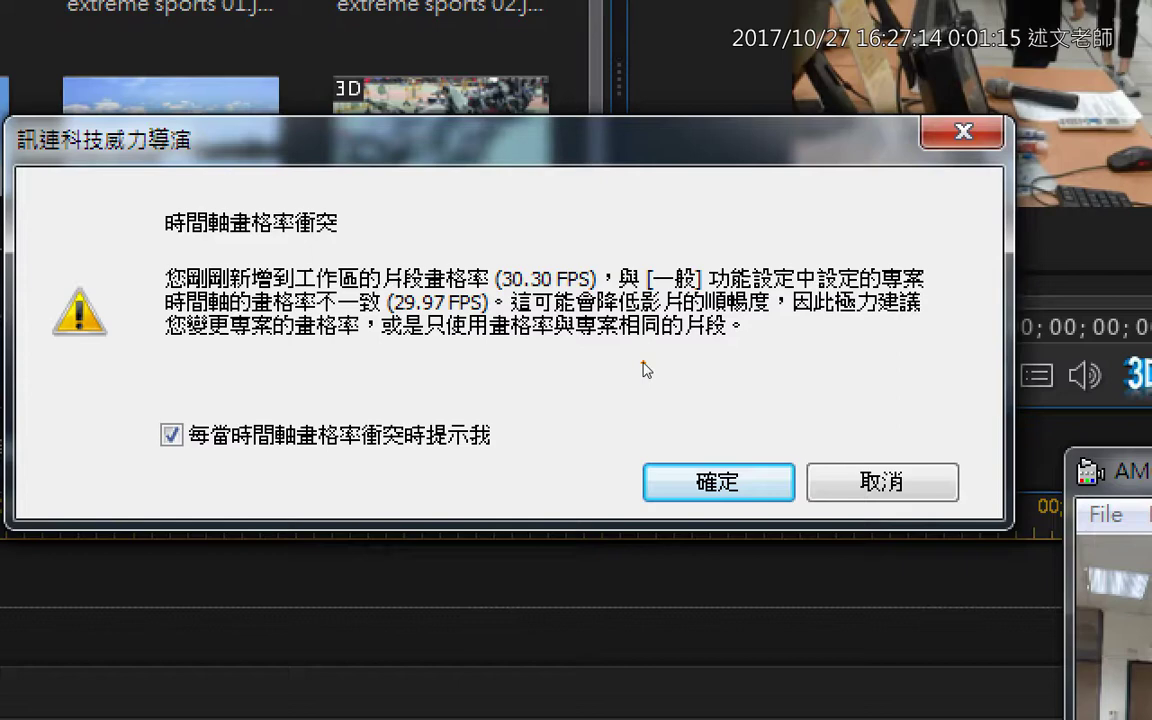
pyautogui.moveTo(519, 228); pyautogui.dragTo(566, 205)
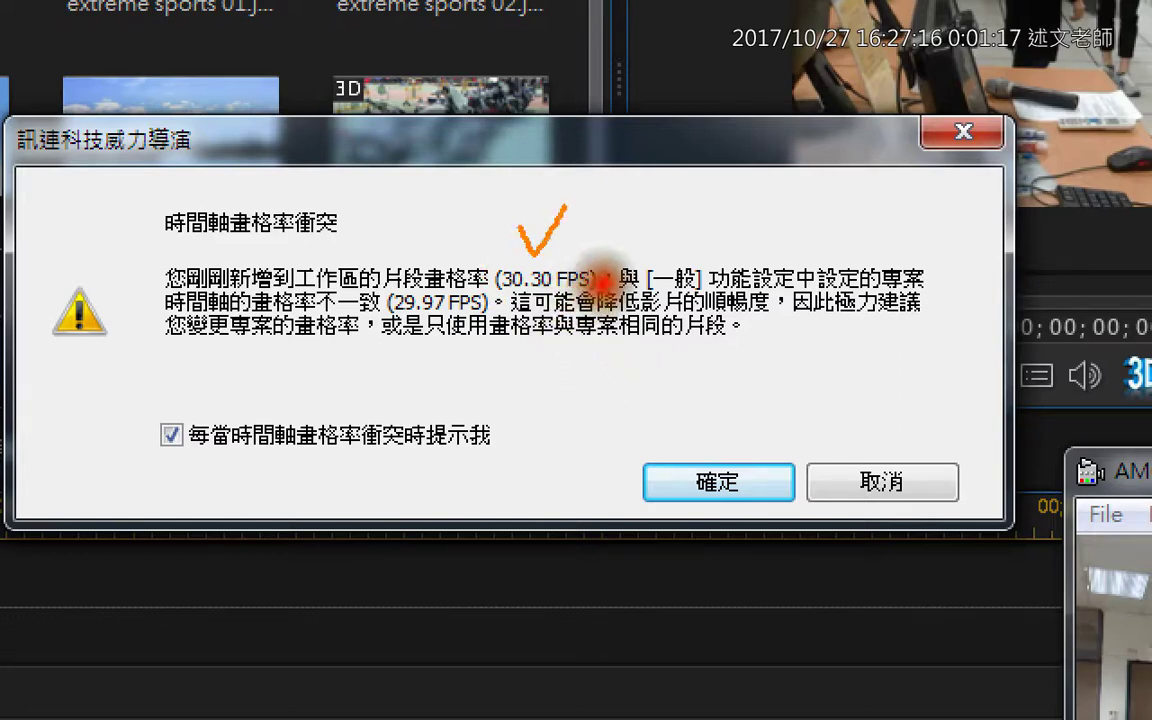
pyautogui.moveTo(368, 290); pyautogui.dragTo(410, 258)
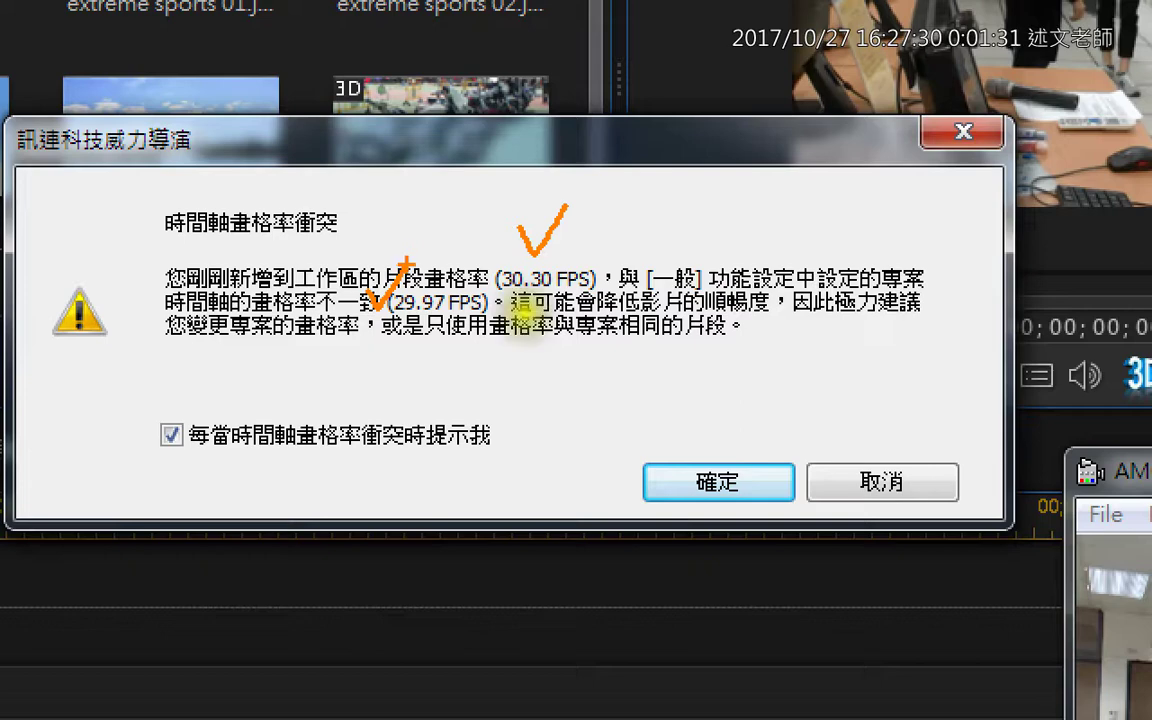
pyautogui.moveTo(547, 298)
pyautogui.mouseDown()
pyautogui.moveTo(580, 295)
pyautogui.moveTo(540, 250)
pyautogui.moveTo(590, 290)
pyautogui.moveTo(560, 320)
pyautogui.moveTo(620, 345)
pyautogui.mouseUp()
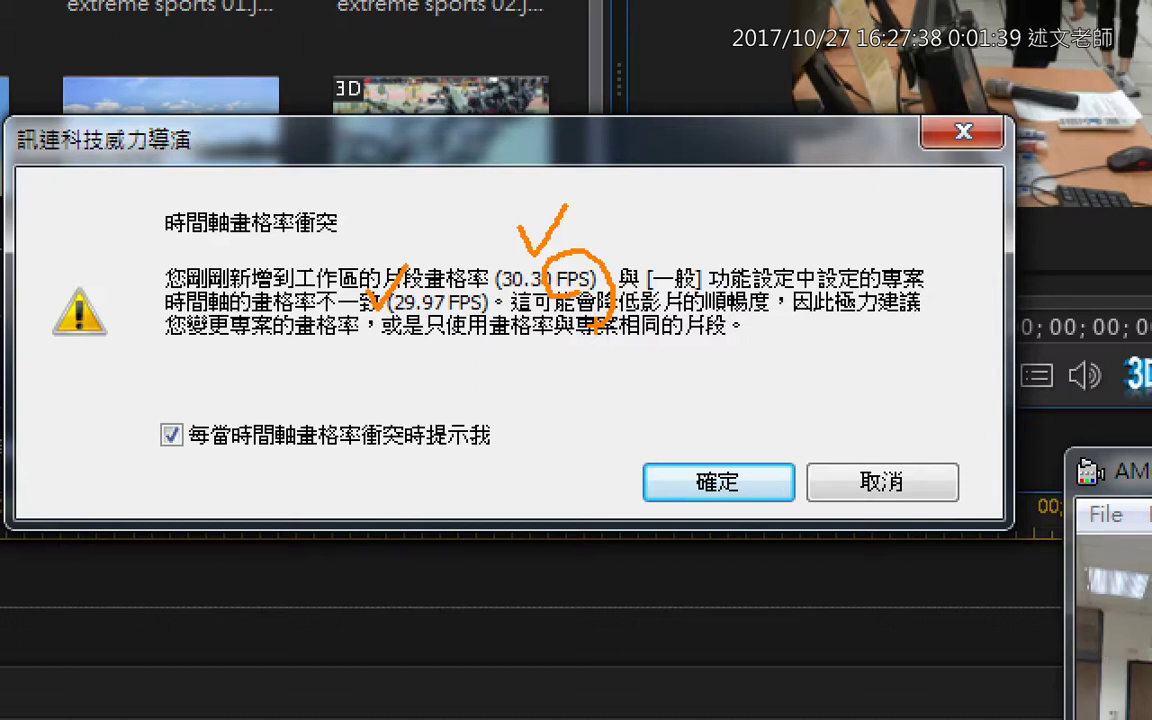
pyautogui.press('e')
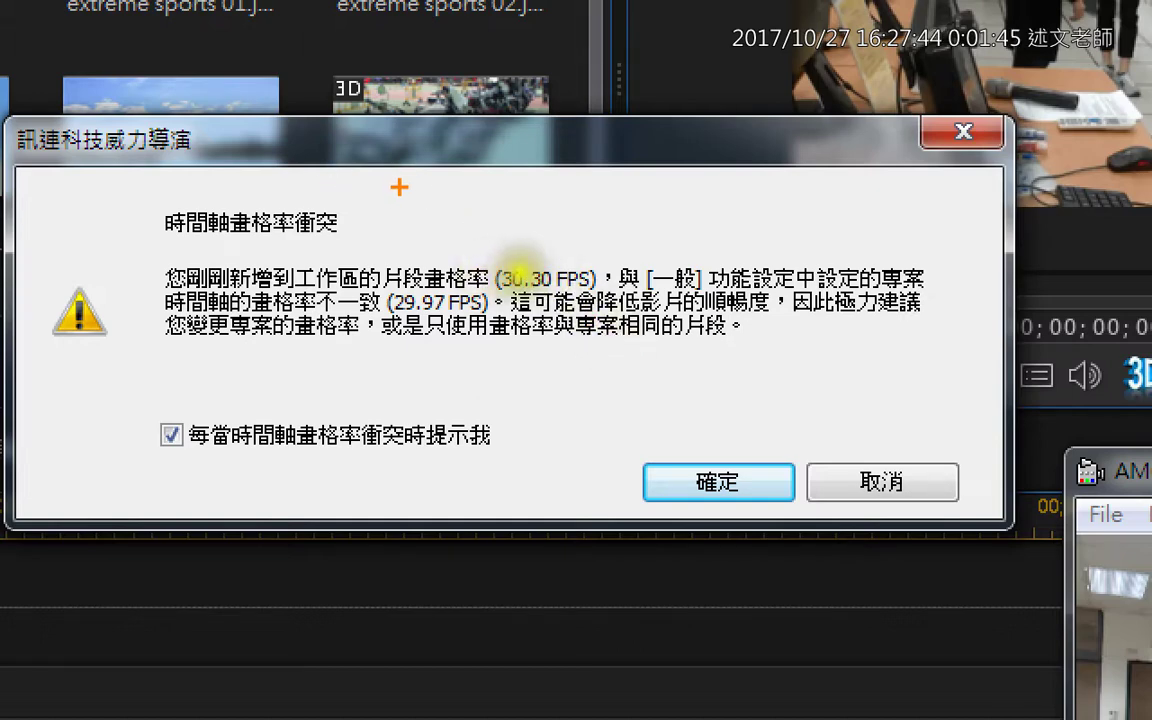
pyautogui.moveTo(400, 183)
pyautogui.mouseDown()
pyautogui.moveTo(412, 172)
pyautogui.moveTo(387, 248)
pyautogui.moveTo(432, 271)
pyautogui.mouseUp()
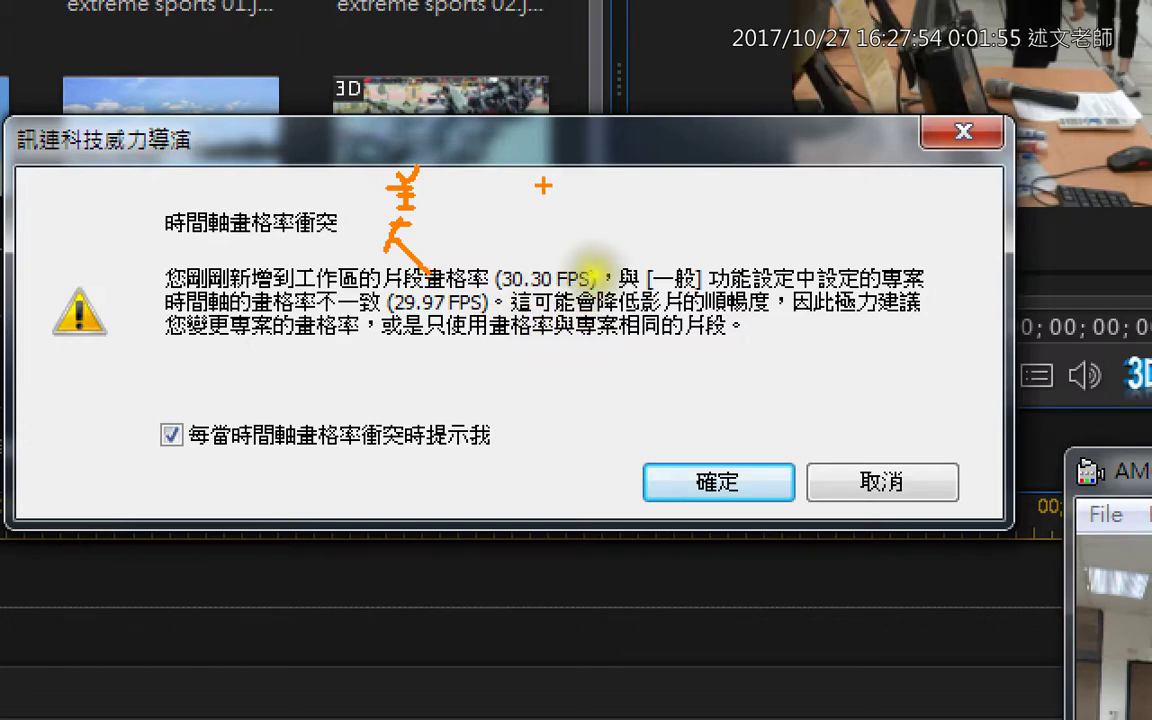
pyautogui.moveTo(540, 192)
pyautogui.mouseDown()
pyautogui.moveTo(562, 220)
pyautogui.moveTo(580, 200)
pyautogui.moveTo(595, 225)
pyautogui.moveTo(636, 228)
pyautogui.mouseUp()
pyautogui.moveTo(660, 185)
pyautogui.mouseDown()
pyautogui.moveTo(686, 200)
pyautogui.moveTo(648, 242)
pyautogui.mouseUp()
pyautogui.click(652, 238)
pyautogui.moveTo(705, 185); pyautogui.dragTo(735, 245)
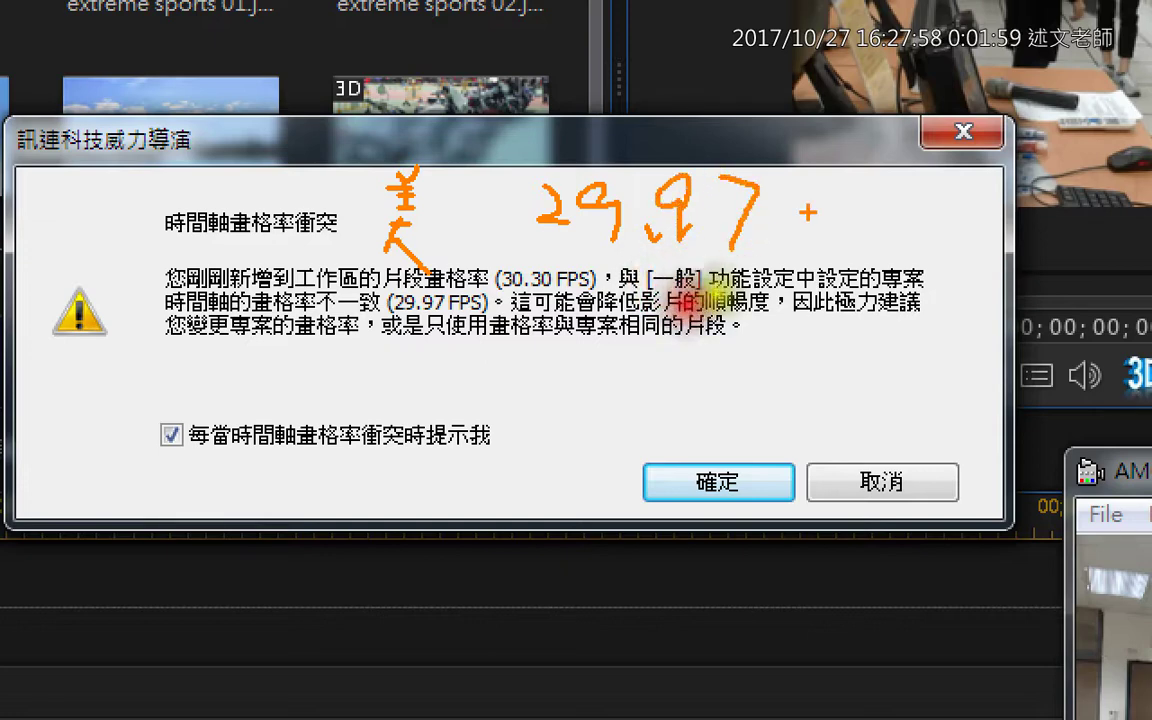
pyautogui.moveTo(858, 163); pyautogui.dragTo(797, 283)
pyautogui.moveTo(835, 232)
pyautogui.mouseDown()
pyautogui.moveTo(868, 252)
pyautogui.moveTo(840, 280)
pyautogui.mouseUp()
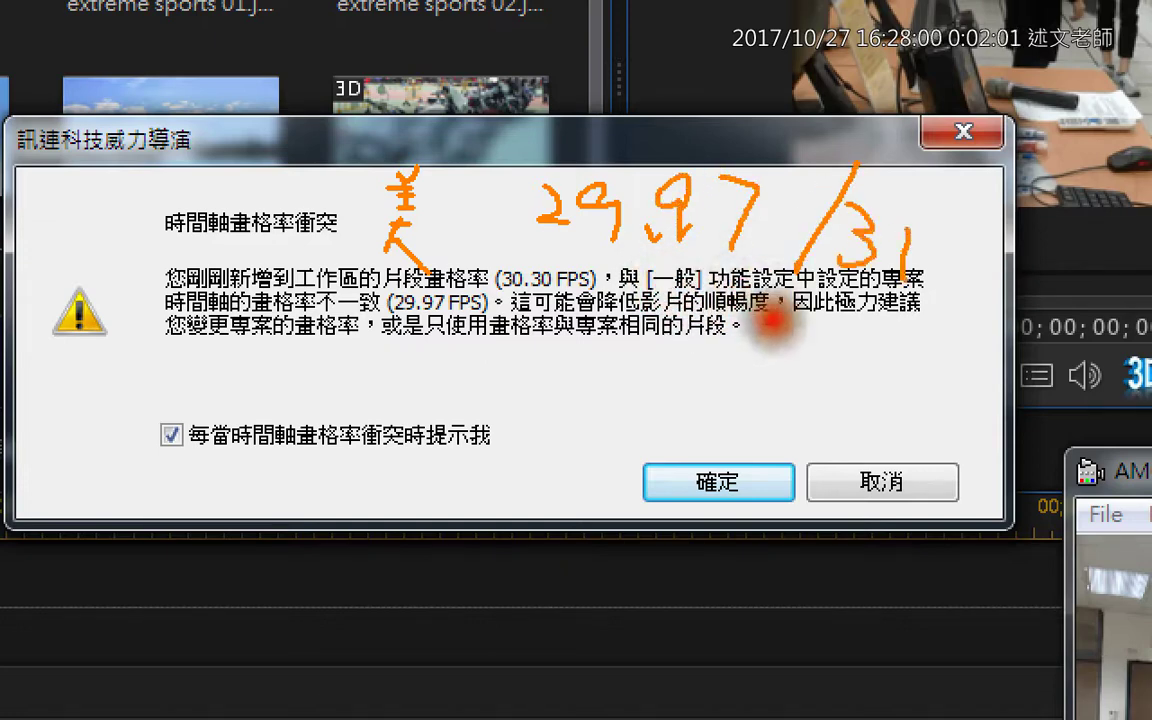
pyautogui.moveTo(905, 232); pyautogui.dragTo(912, 280)
pyautogui.moveTo(383, 320); pyautogui.dragTo(478, 306)
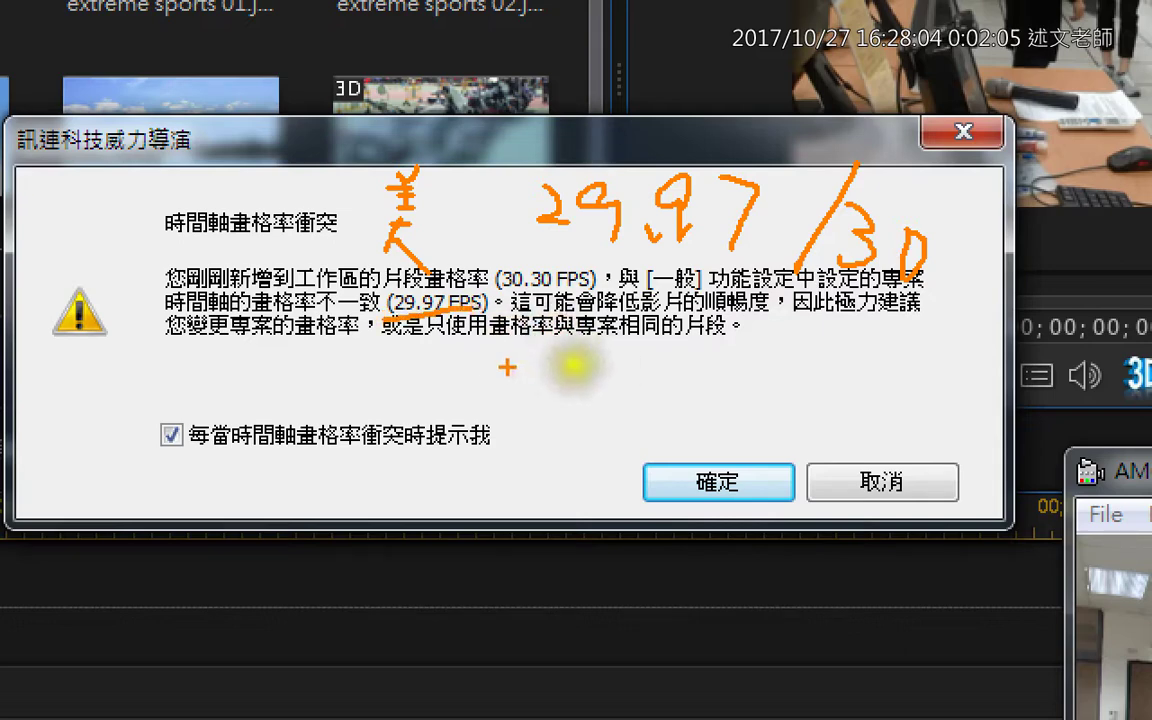
pyautogui.moveTo(508, 370)
pyautogui.mouseDown()
pyautogui.moveTo(580, 404)
pyautogui.moveTo(598, 386)
pyautogui.moveTo(614, 418)
pyautogui.moveTo(600, 424)
pyautogui.moveTo(656, 375)
pyautogui.mouseUp()
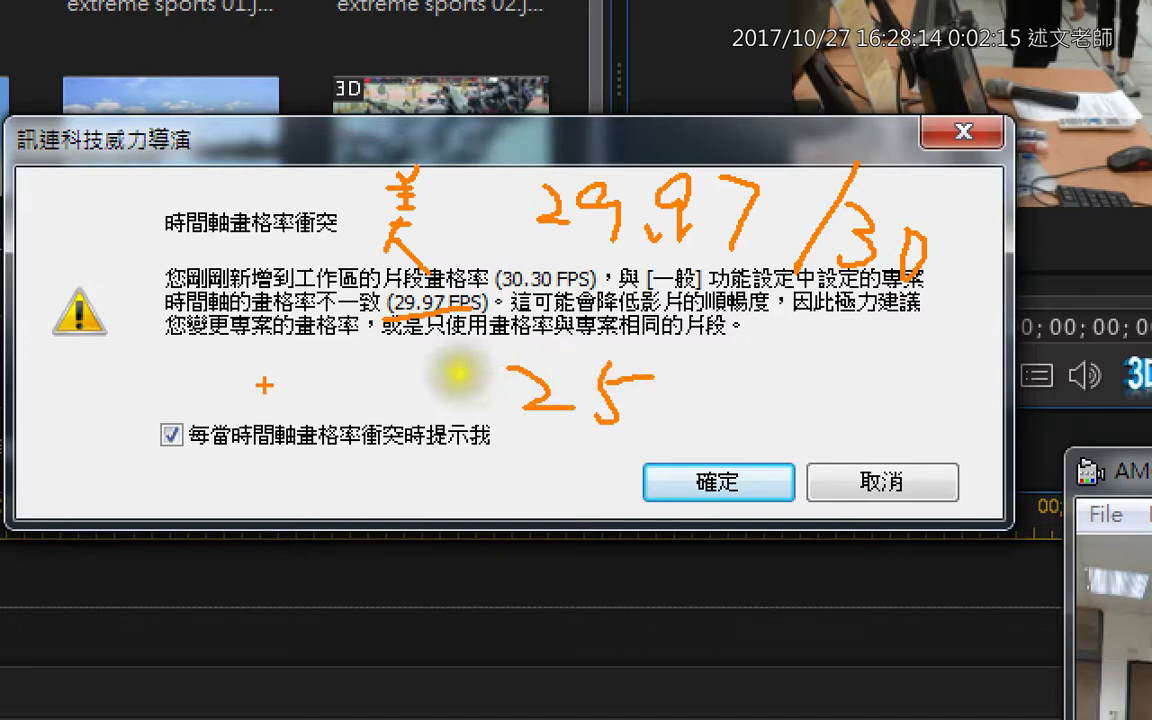
pyautogui.moveTo(228, 383)
pyautogui.mouseDown()
pyautogui.moveTo(262, 375)
pyautogui.moveTo(262, 408)
pyautogui.moveTo(332, 422)
pyautogui.moveTo(268, 478)
pyautogui.mouseUp()
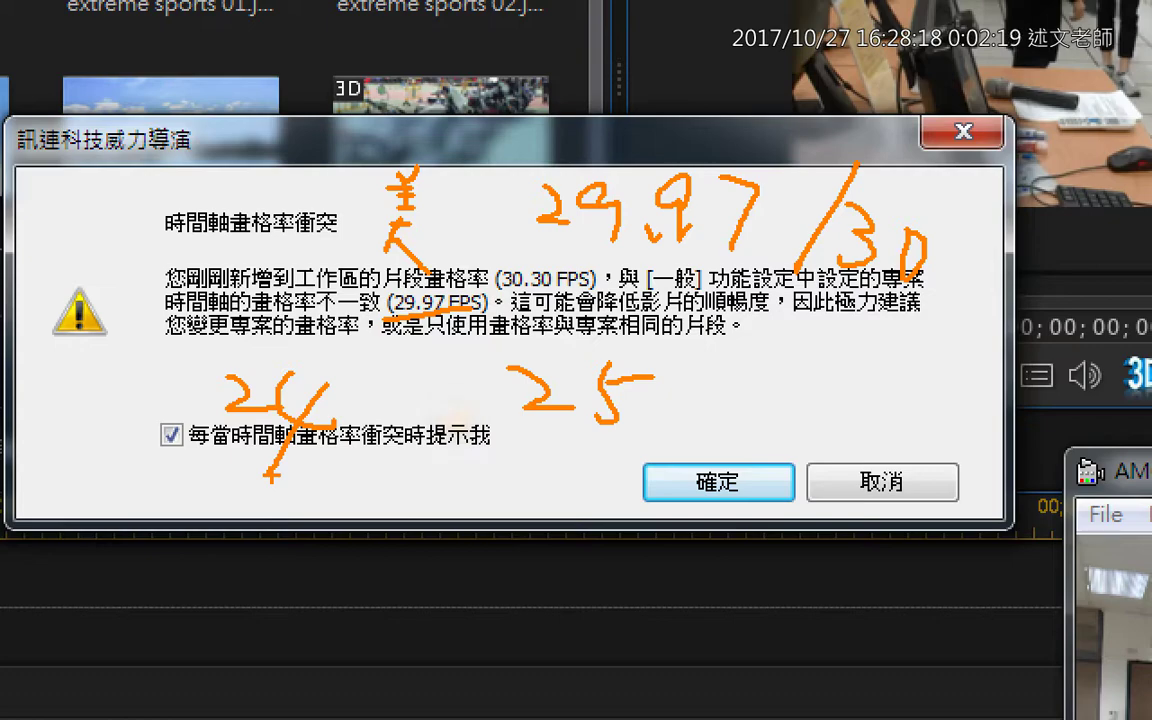
pyautogui.press('Escape')
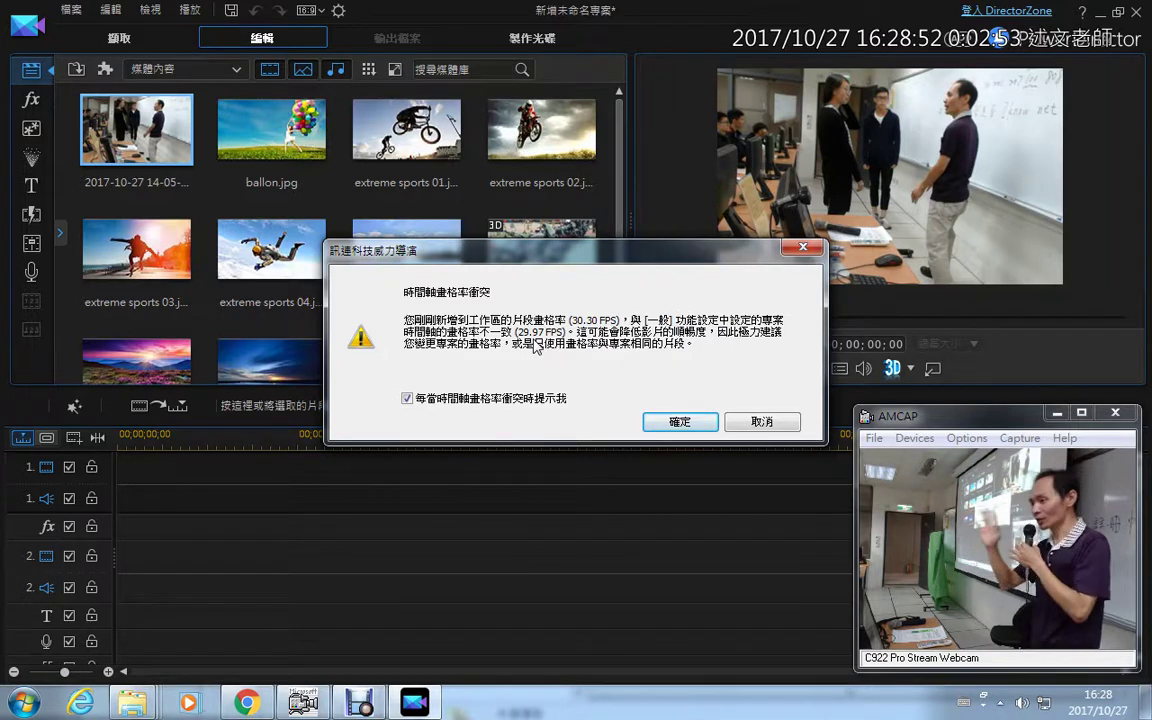
pyautogui.click(690, 422)
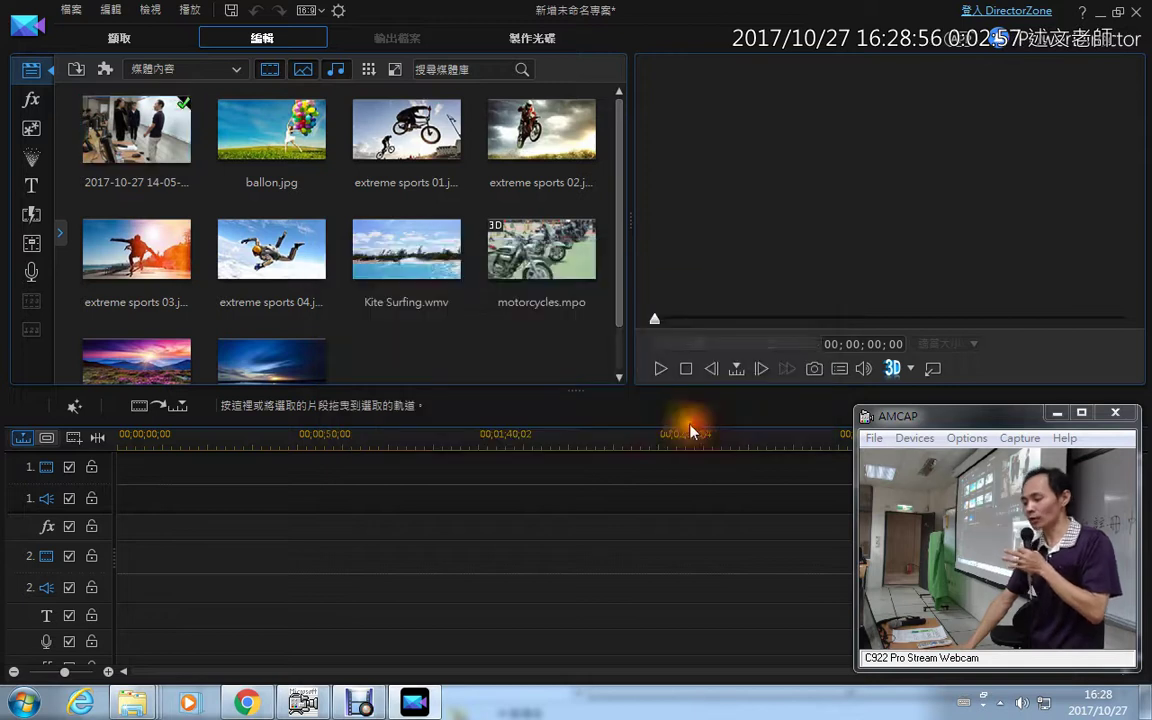
# Review the timeline frame rate options (時間軸畫格率) in the general preferences and leave the settings without changing anything
pyautogui.click(322, 12)
pyautogui.click(337, 18)
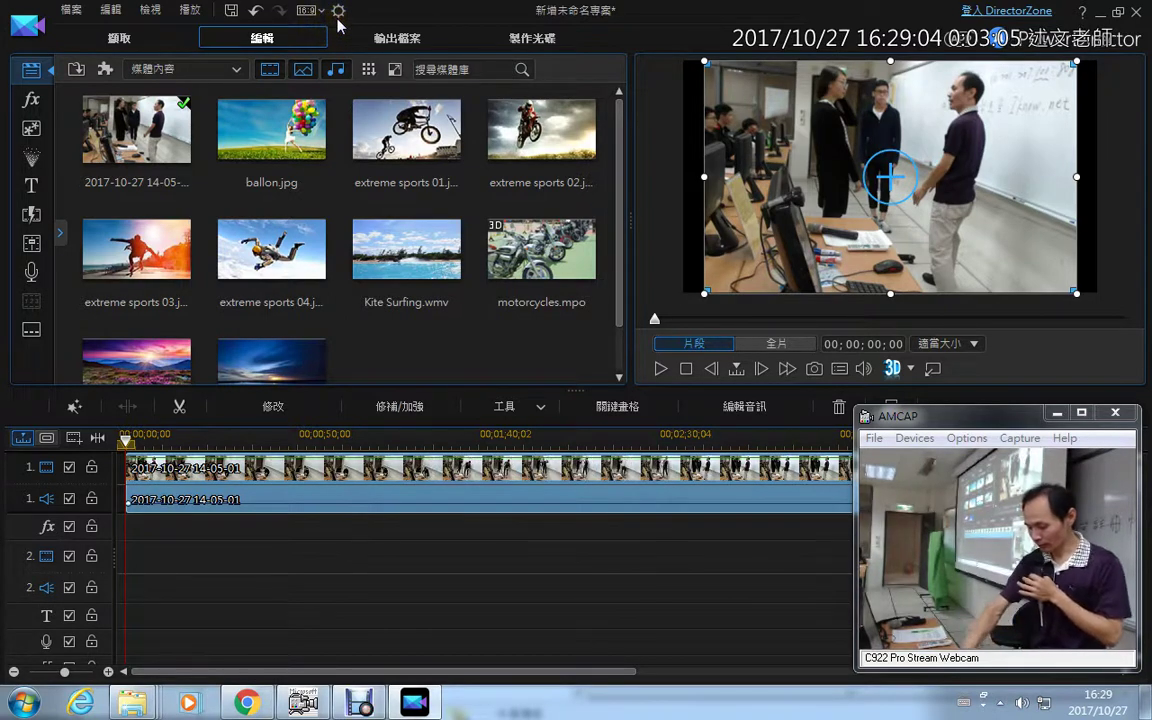
pyautogui.click(338, 14)
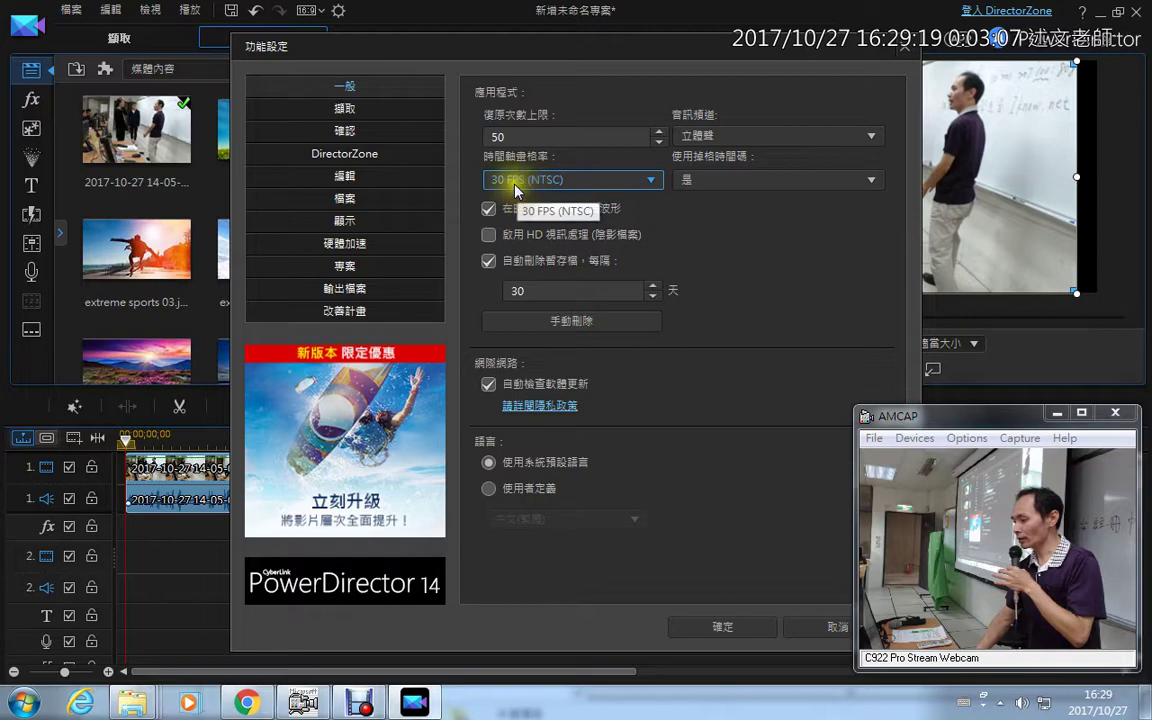
pyautogui.click(513, 180)
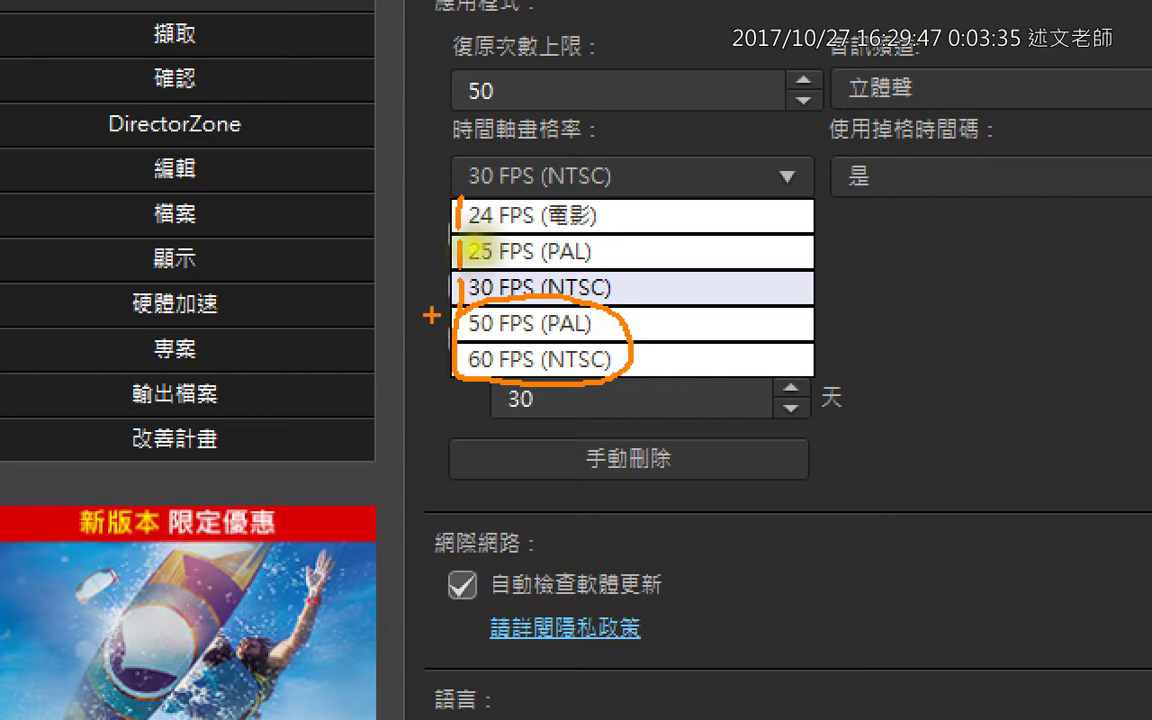
pyautogui.moveTo(402, 358); pyautogui.dragTo(437, 319)
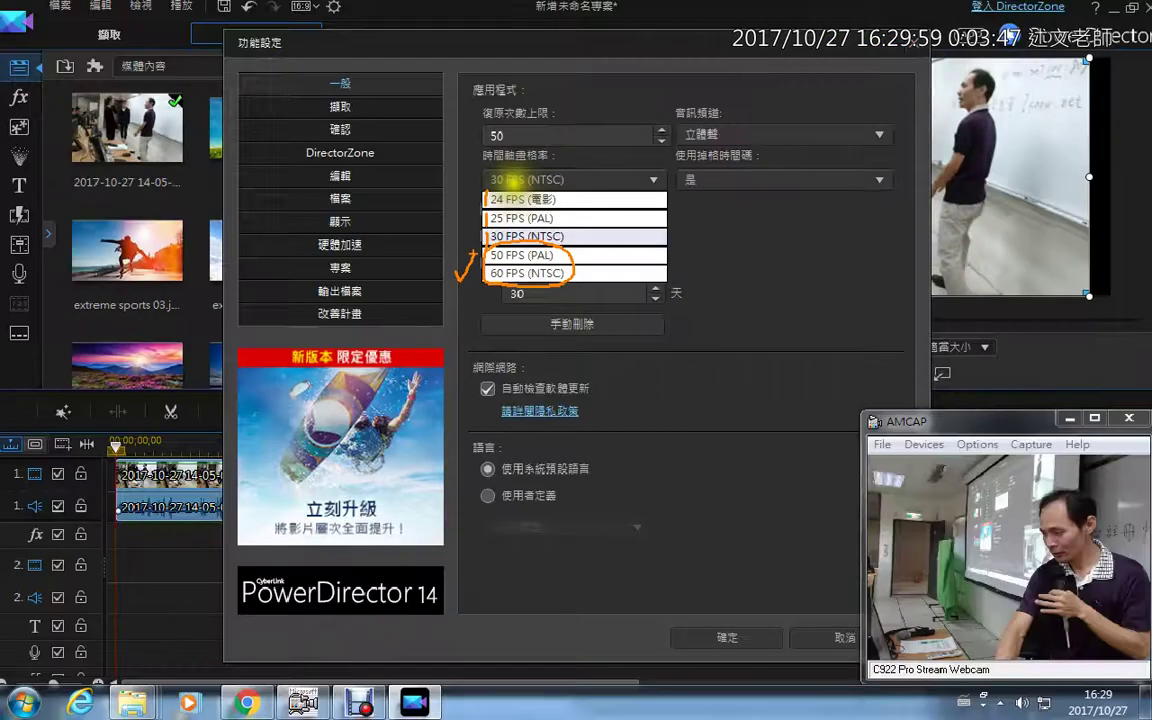
pyautogui.click(540, 176)
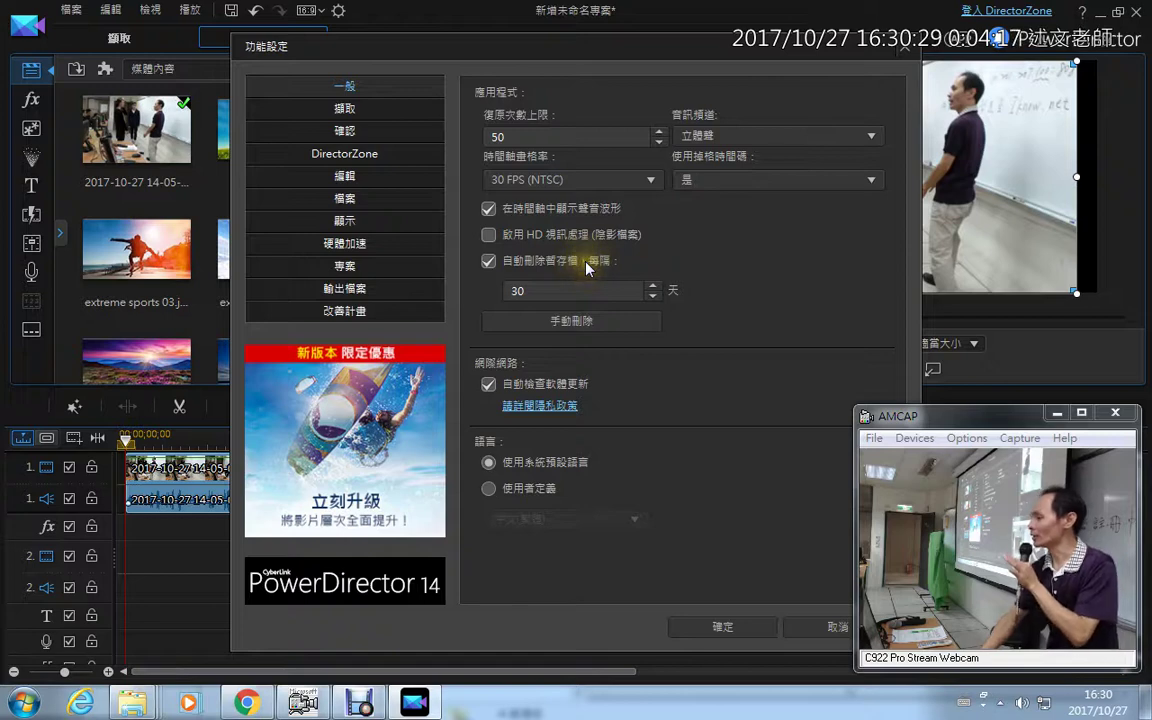
pyautogui.click(598, 182)
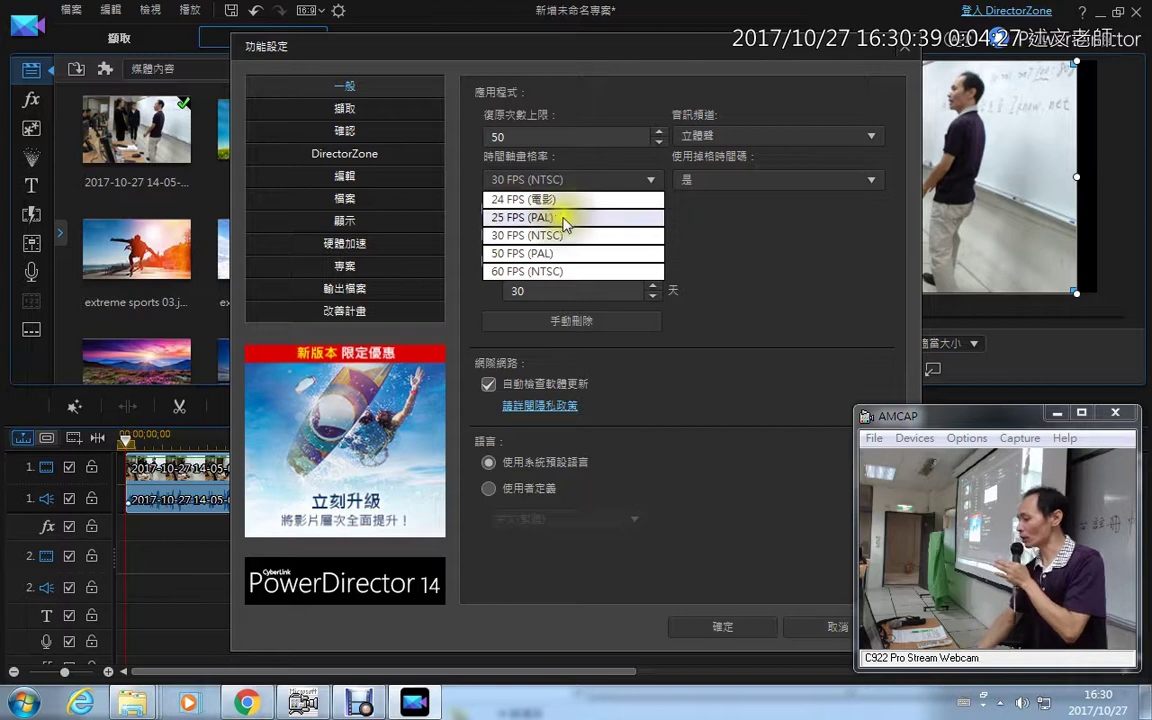
pyautogui.click(730, 231)
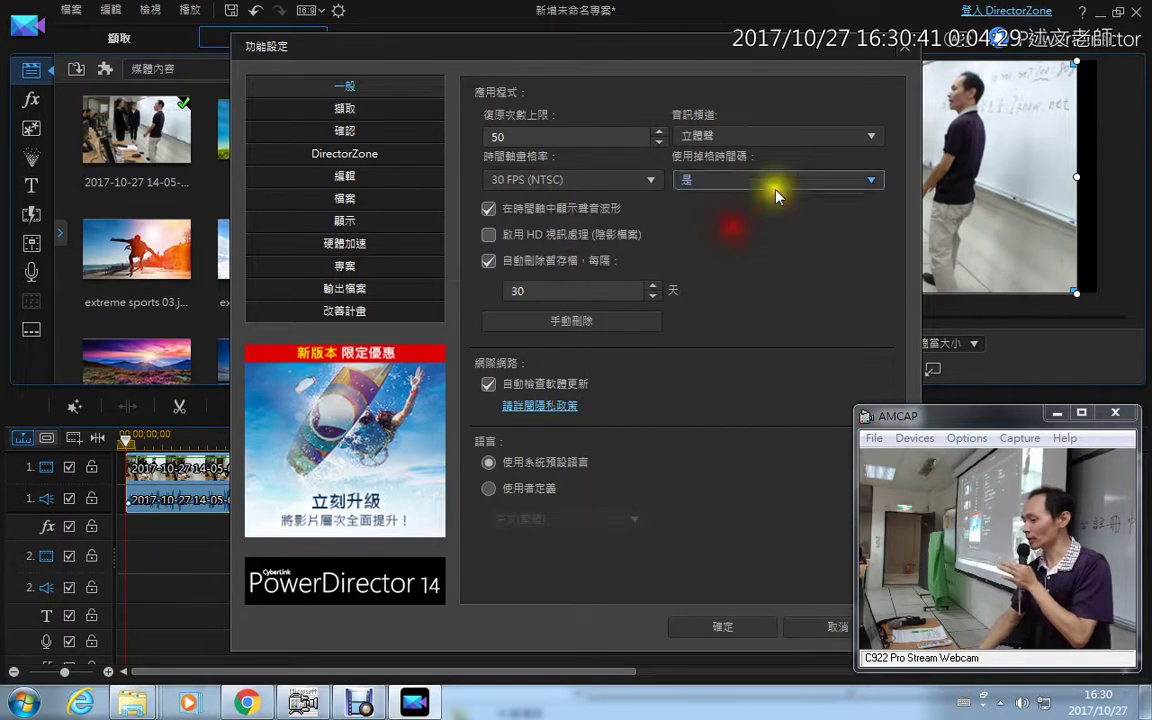
pyautogui.press('Escape')
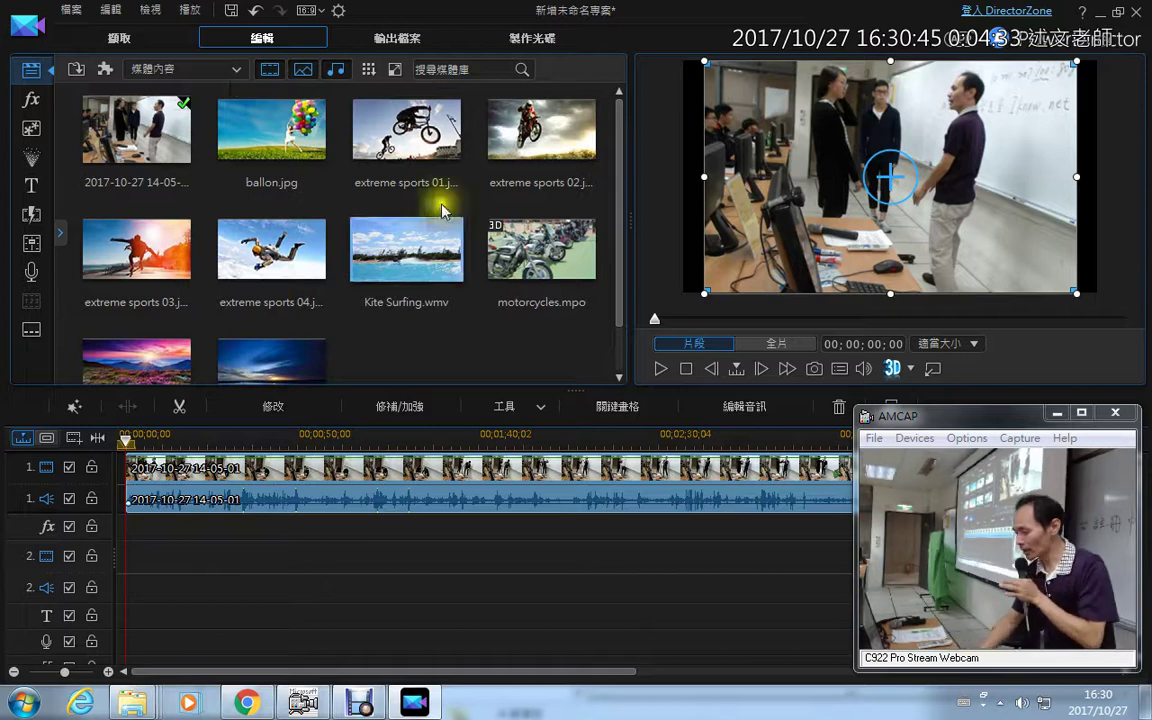
# Move the AMCAP webcam window up over the preview area so that it no longer covers the timeline
pyautogui.moveTo(937, 418)
pyautogui.mouseDown()
pyautogui.moveTo(1003, 408)
pyautogui.moveTo(957, 428)
pyautogui.mouseUp()
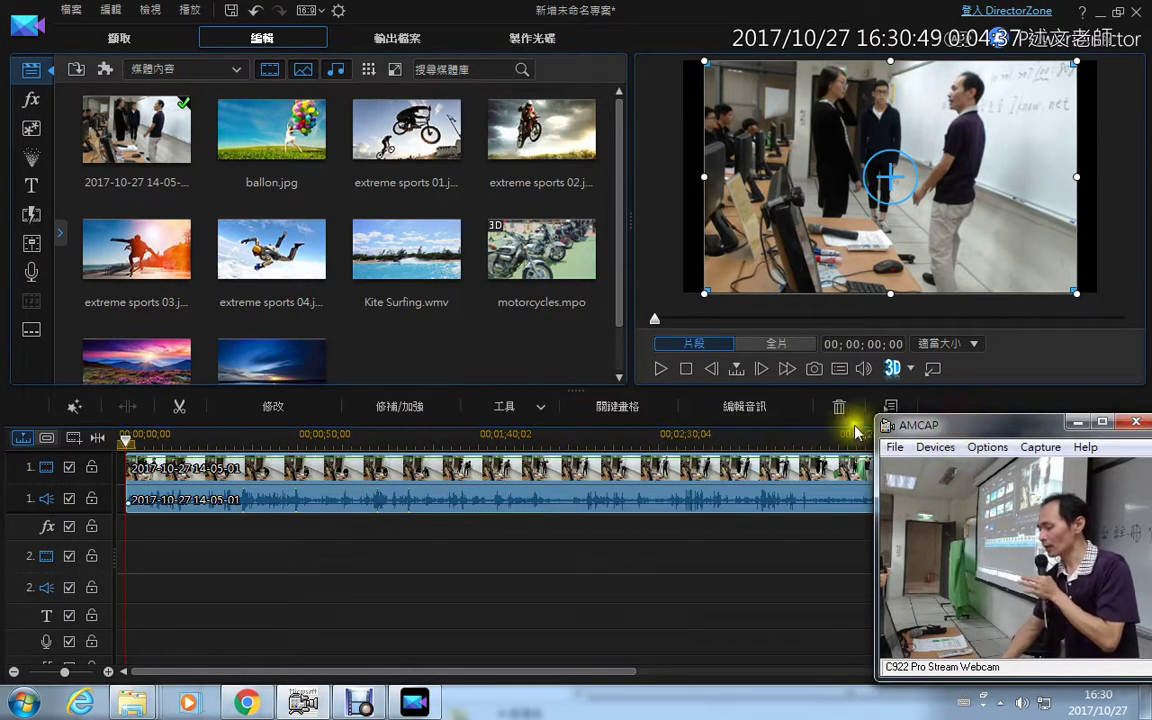
pyautogui.moveTo(933, 430); pyautogui.dragTo(893, 134)
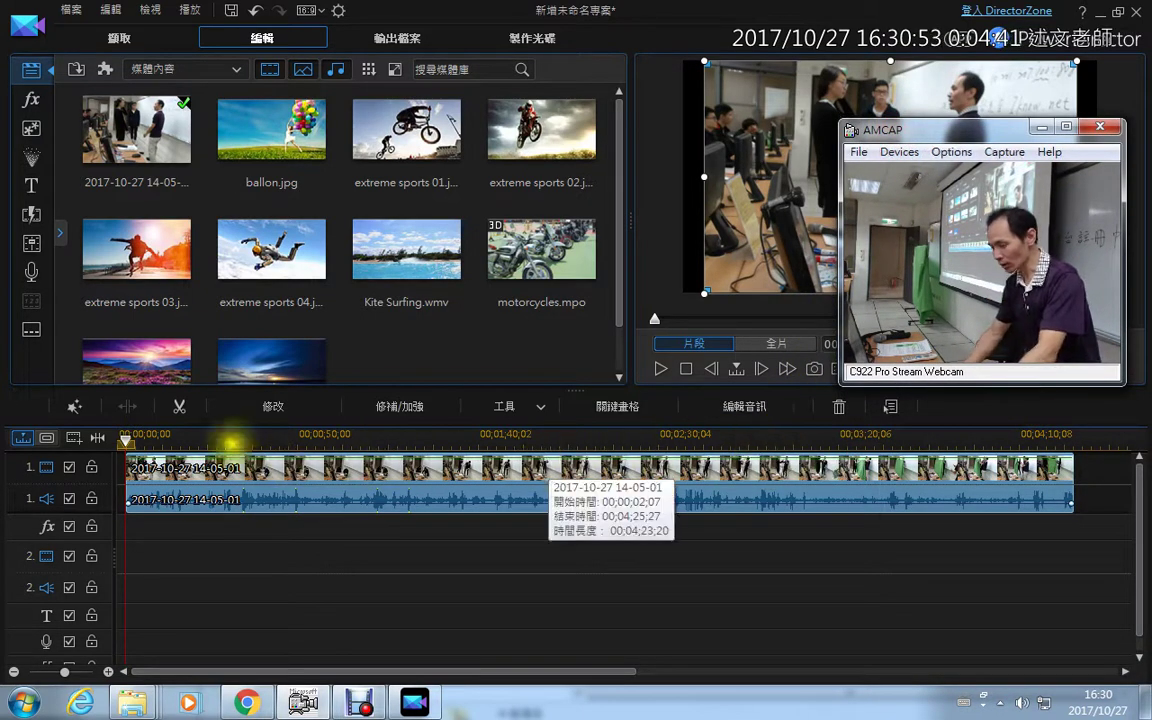
pyautogui.moveTo(116, 412); pyautogui.dragTo(1120, 530)
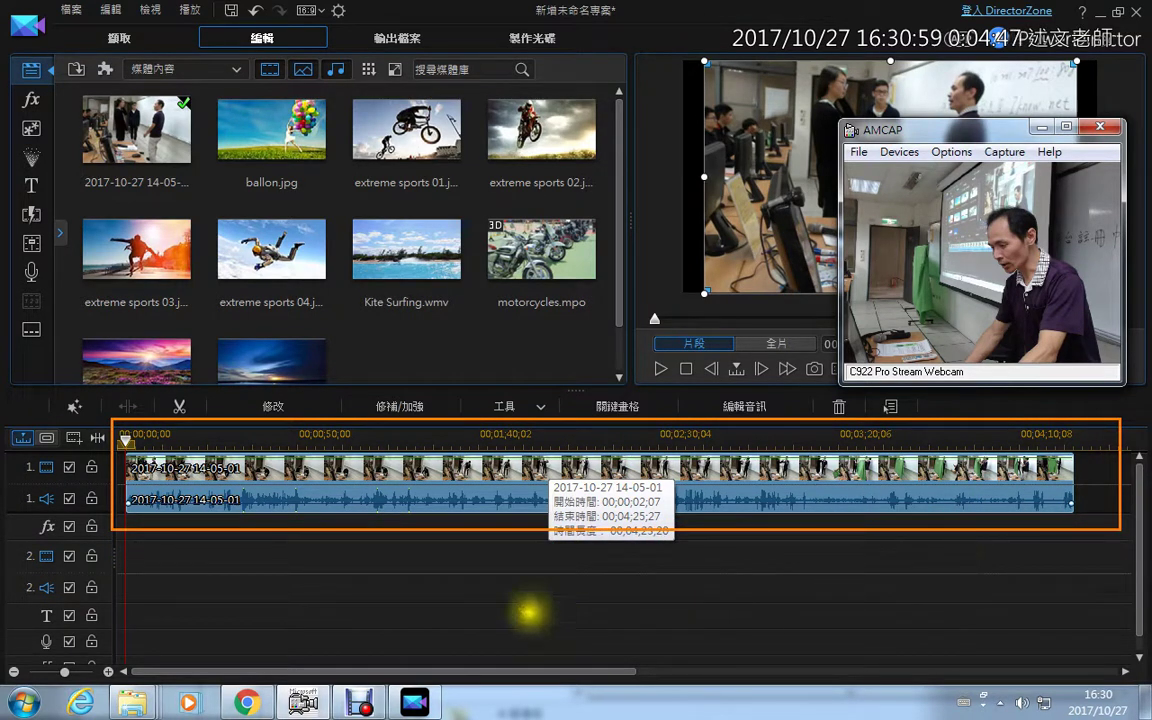
pyautogui.moveTo(237, 535)
pyautogui.mouseDown()
pyautogui.moveTo(104, 667)
pyautogui.moveTo(101, 641)
pyautogui.moveTo(110, 664)
pyautogui.moveTo(120, 649)
pyautogui.moveTo(8, 689)
pyautogui.moveTo(103, 655)
pyautogui.mouseUp()
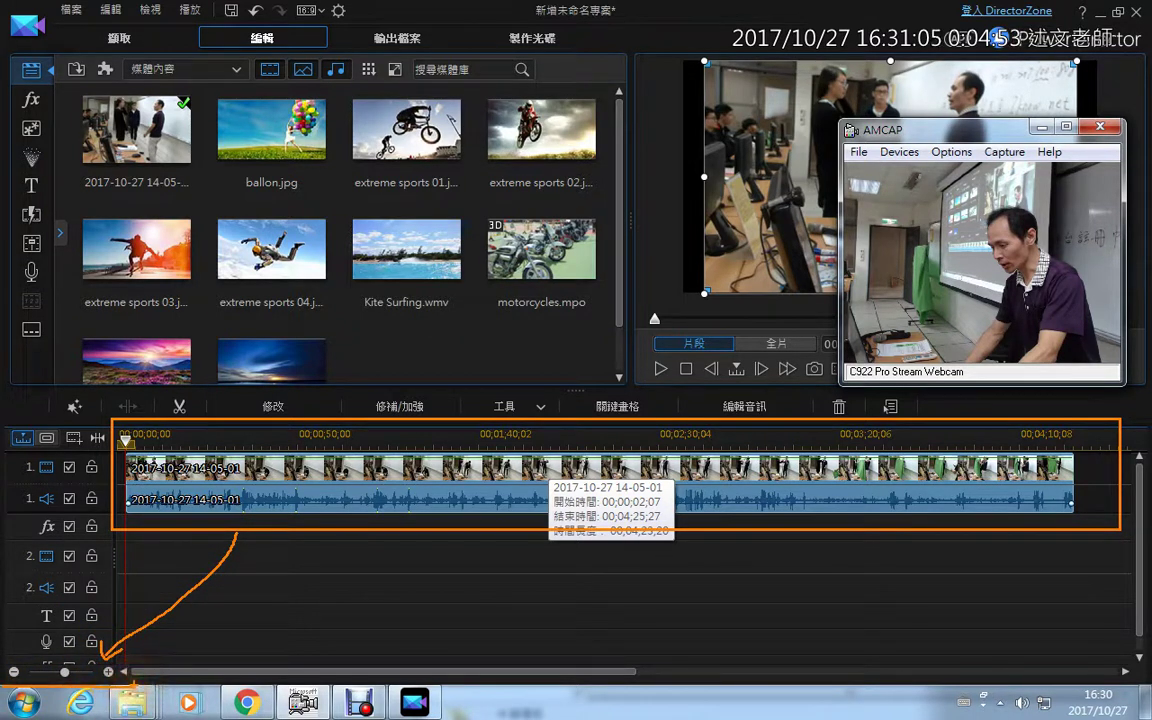
pyautogui.press('Escape')
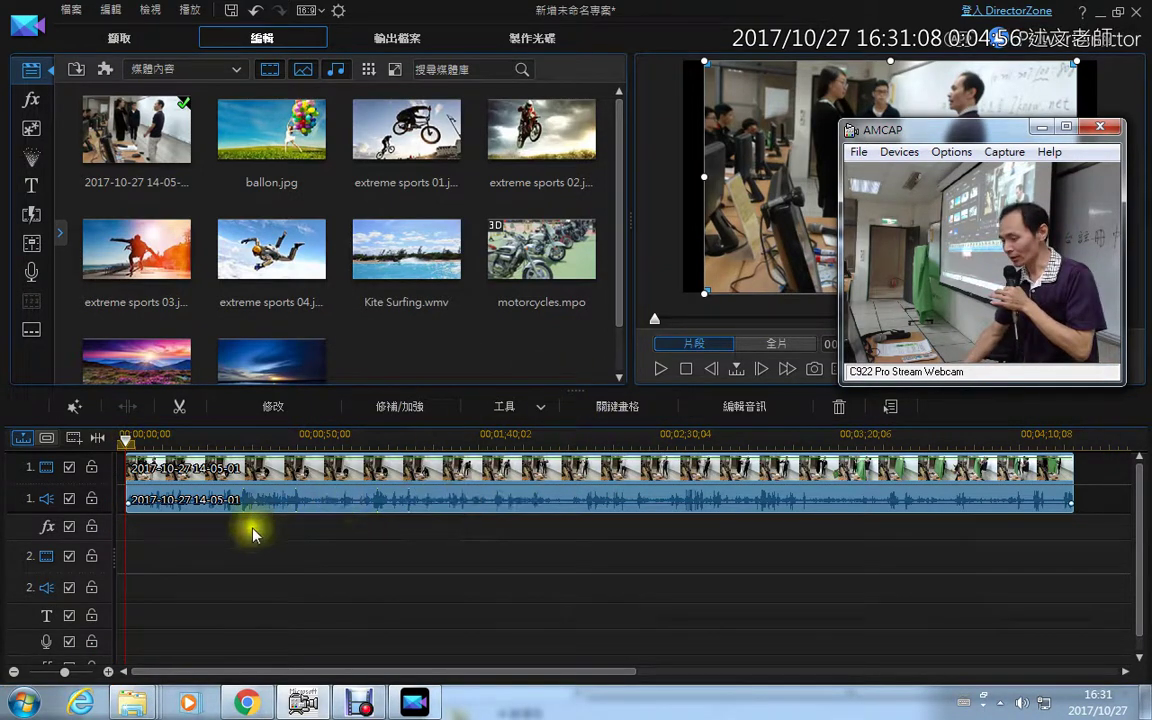
# Zoom the timeline in closely on the start of the clip and back out until the whole clip fits well within view
pyautogui.click(108, 672)
pyautogui.click(108, 672)
pyautogui.click(108, 672)
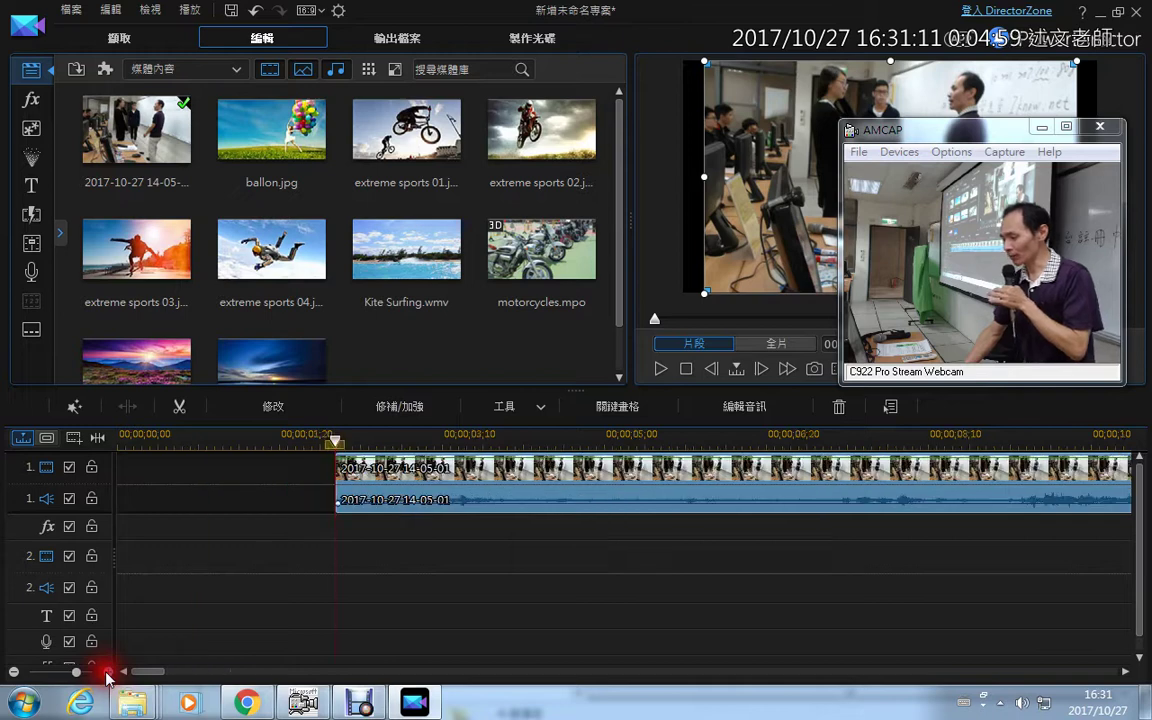
pyautogui.click(13, 672)
pyautogui.click(13, 672)
pyautogui.click(13, 672)
pyautogui.click(13, 672)
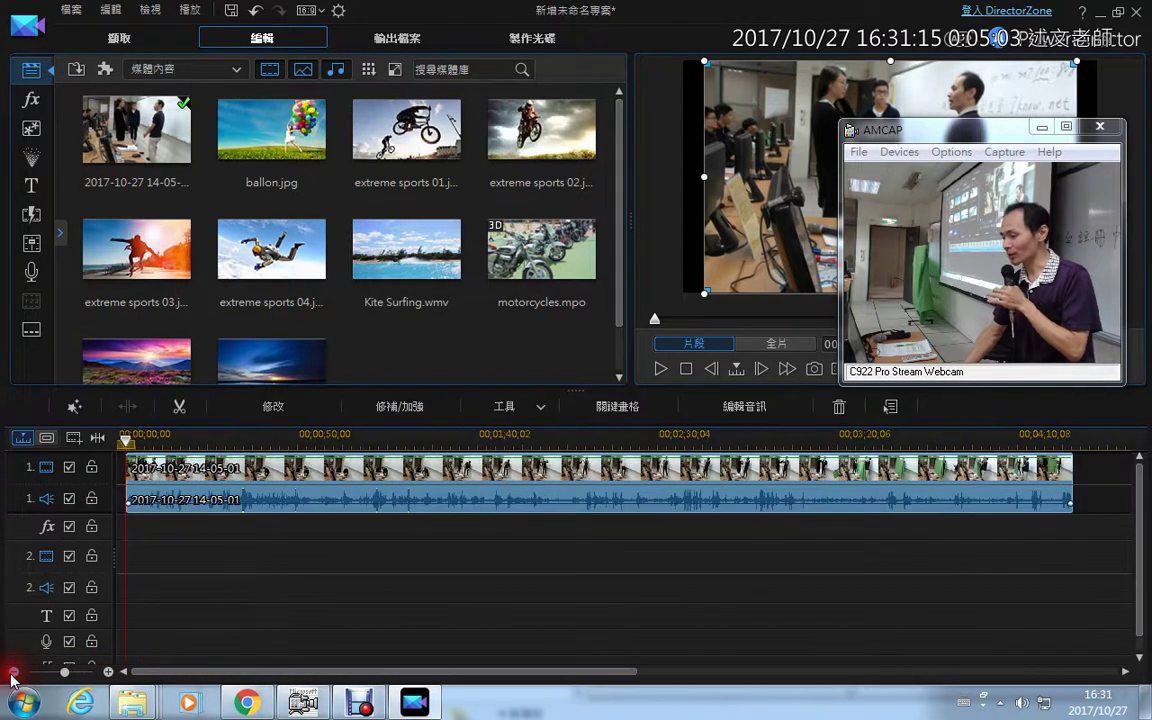
pyautogui.click(13, 672)
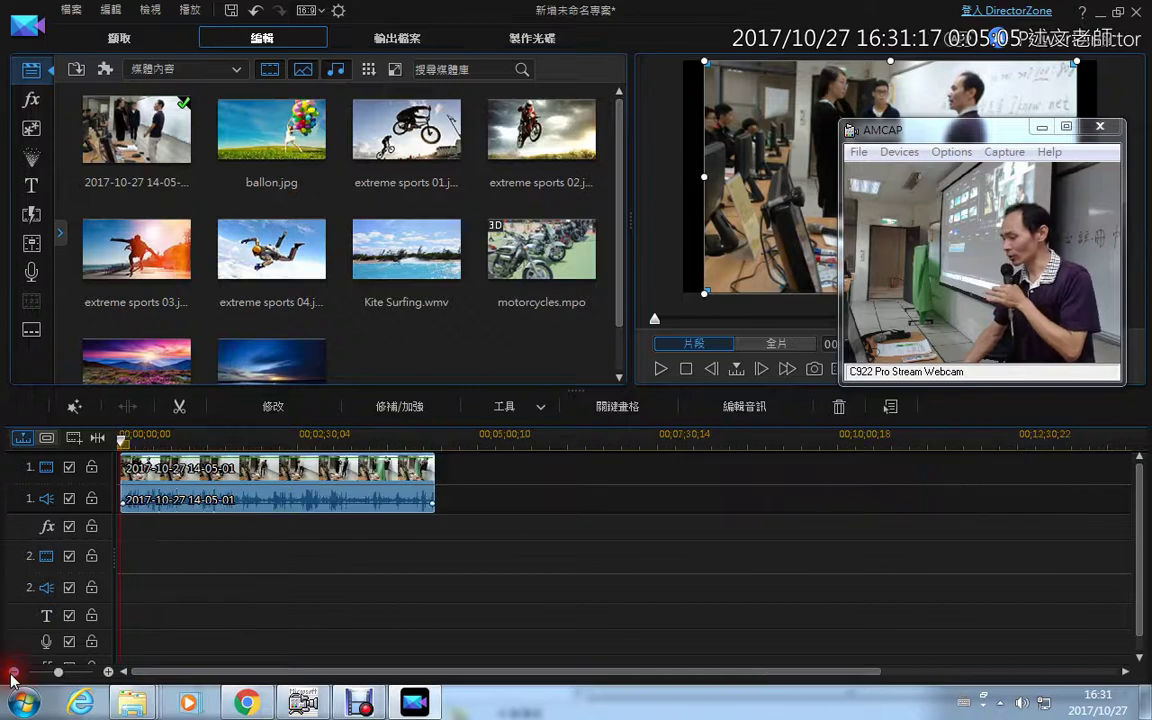
pyautogui.click(13, 672)
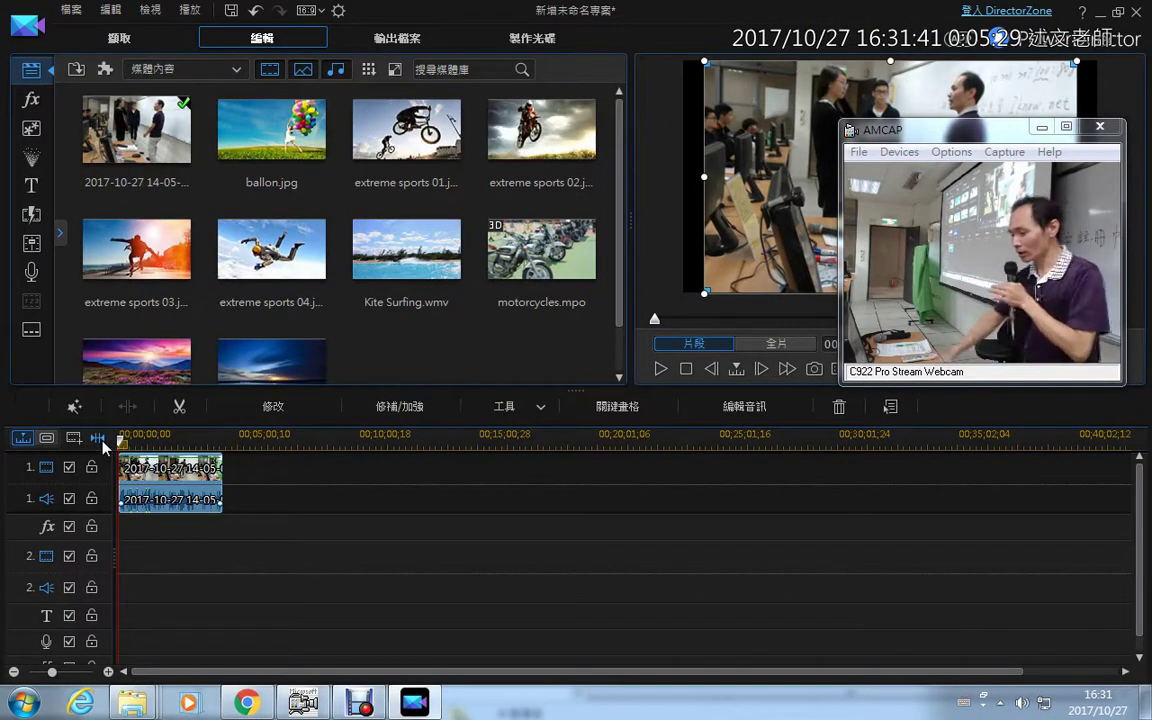
pyautogui.click(100, 440)
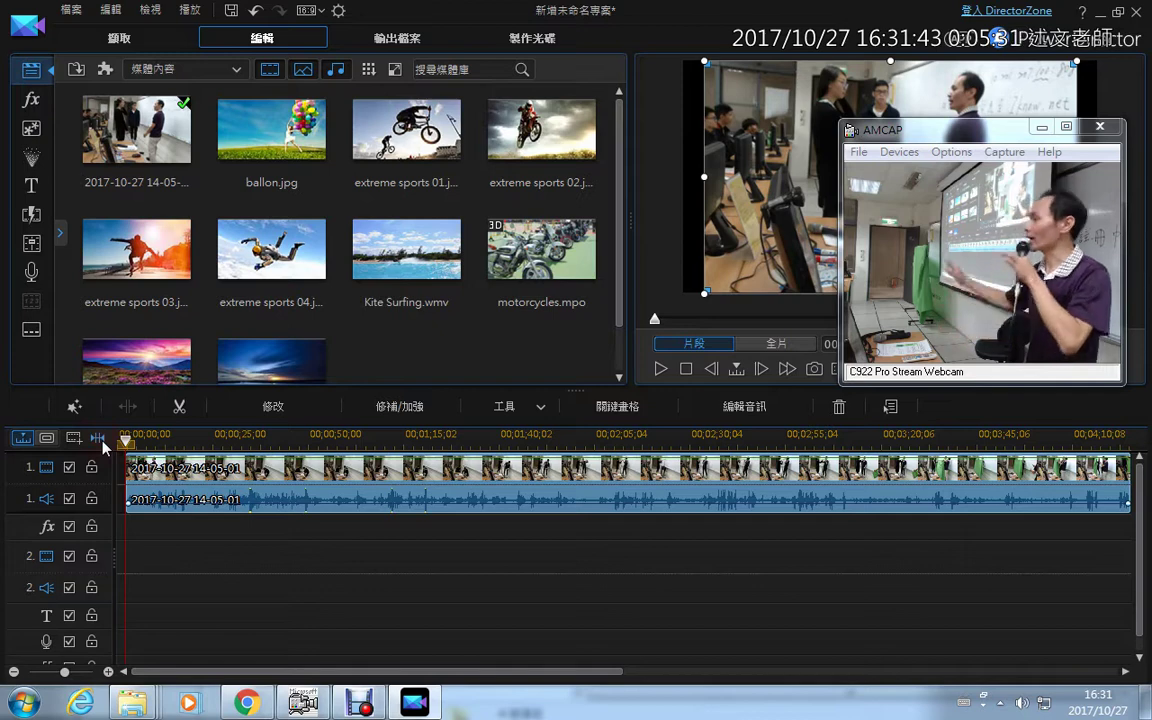
pyautogui.moveTo(106, 445)
pyautogui.mouseDown()
pyautogui.moveTo(703, 530)
pyautogui.moveTo(1093, 517)
pyautogui.moveTo(1133, 550)
pyautogui.mouseUp()
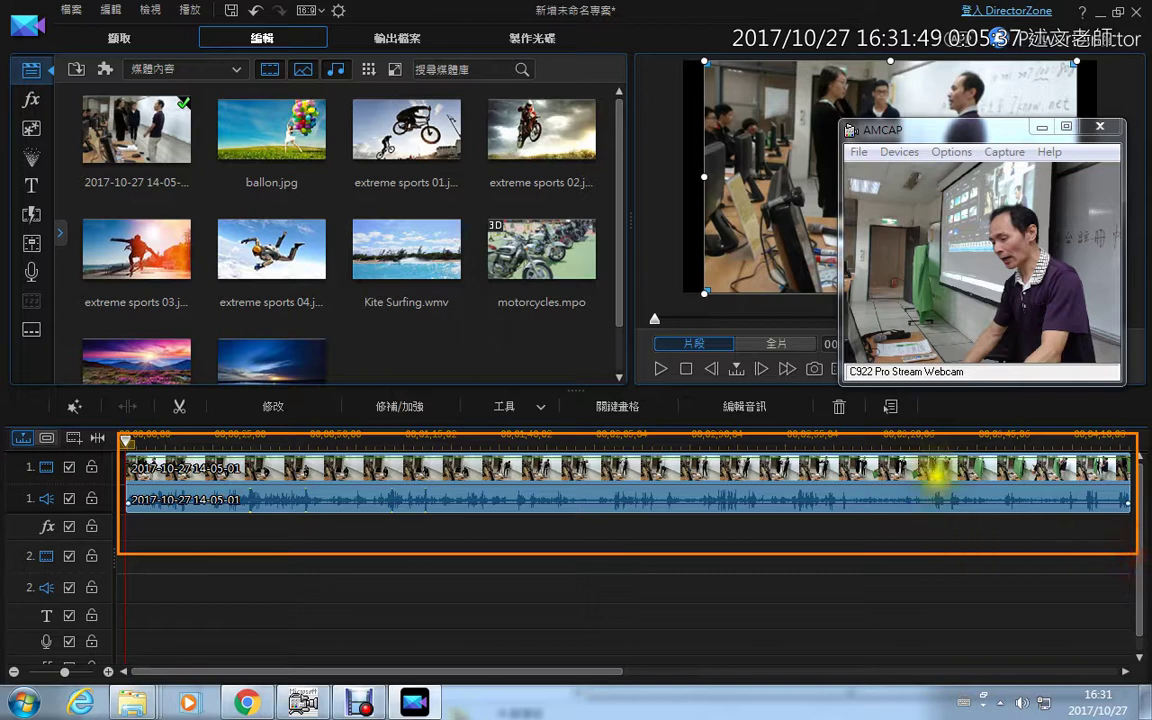
pyautogui.moveTo(937, 480); pyautogui.dragTo(1017, 445)
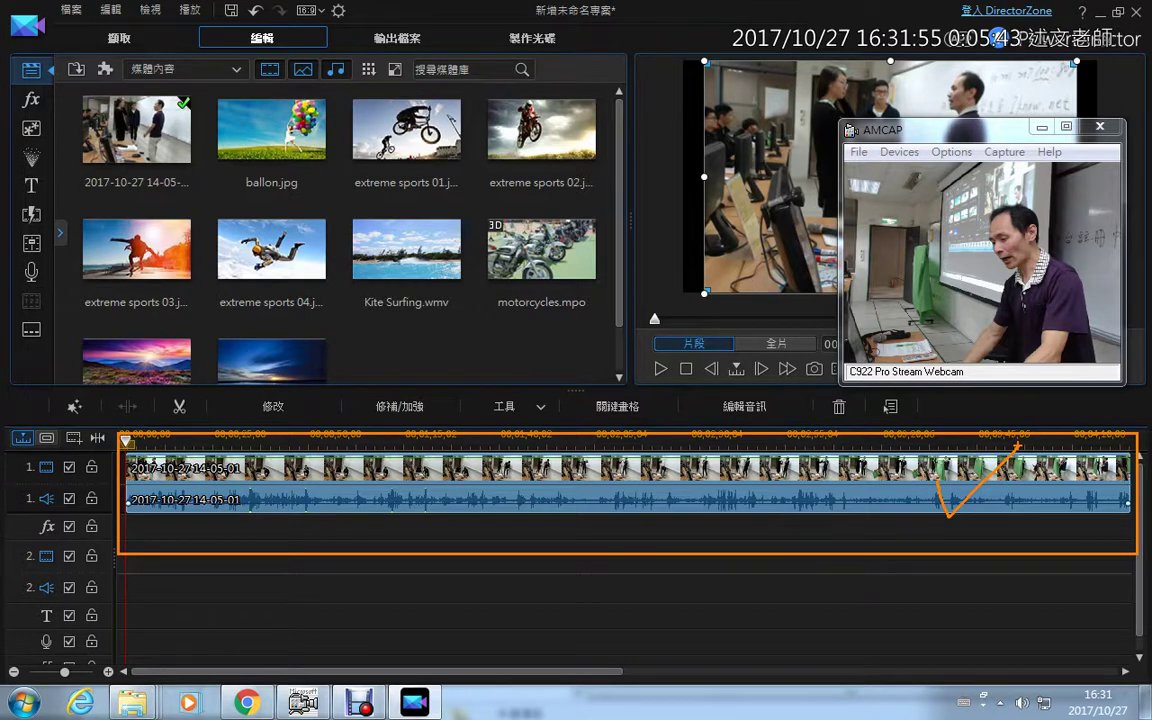
pyautogui.press('Escape')
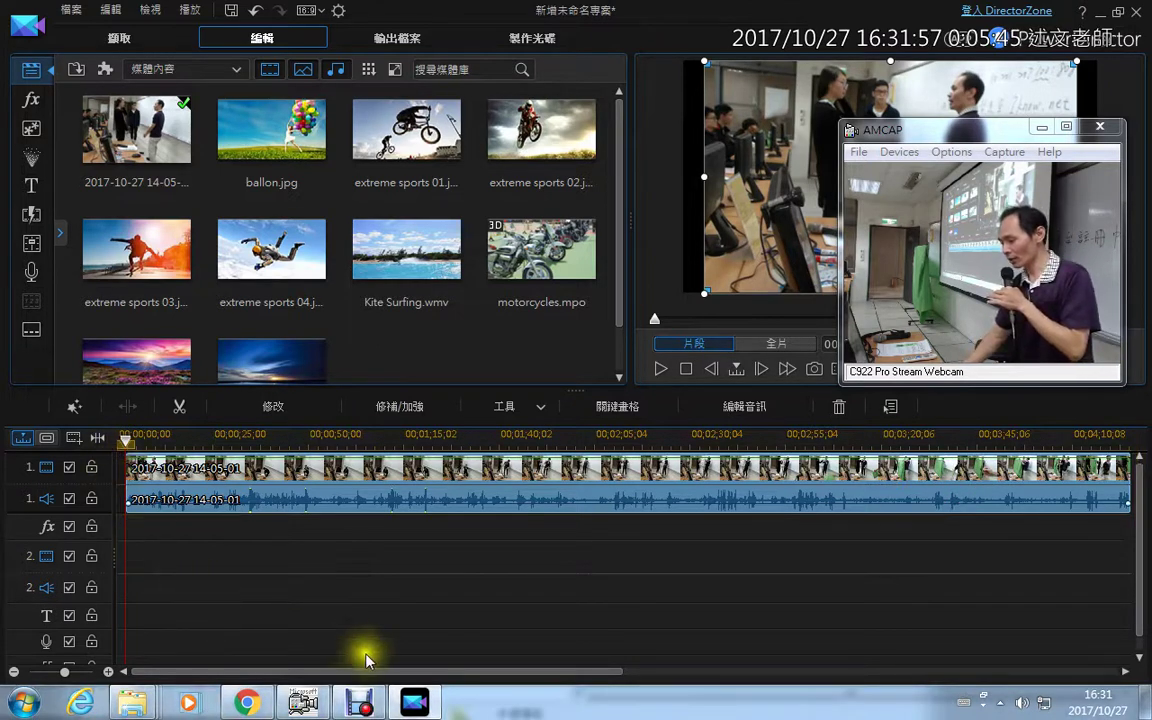
# Zoom in closely on the timeline, look past the clip's end, and fit the whole clip in view again
pyautogui.click(108, 672)
pyautogui.click(108, 672)
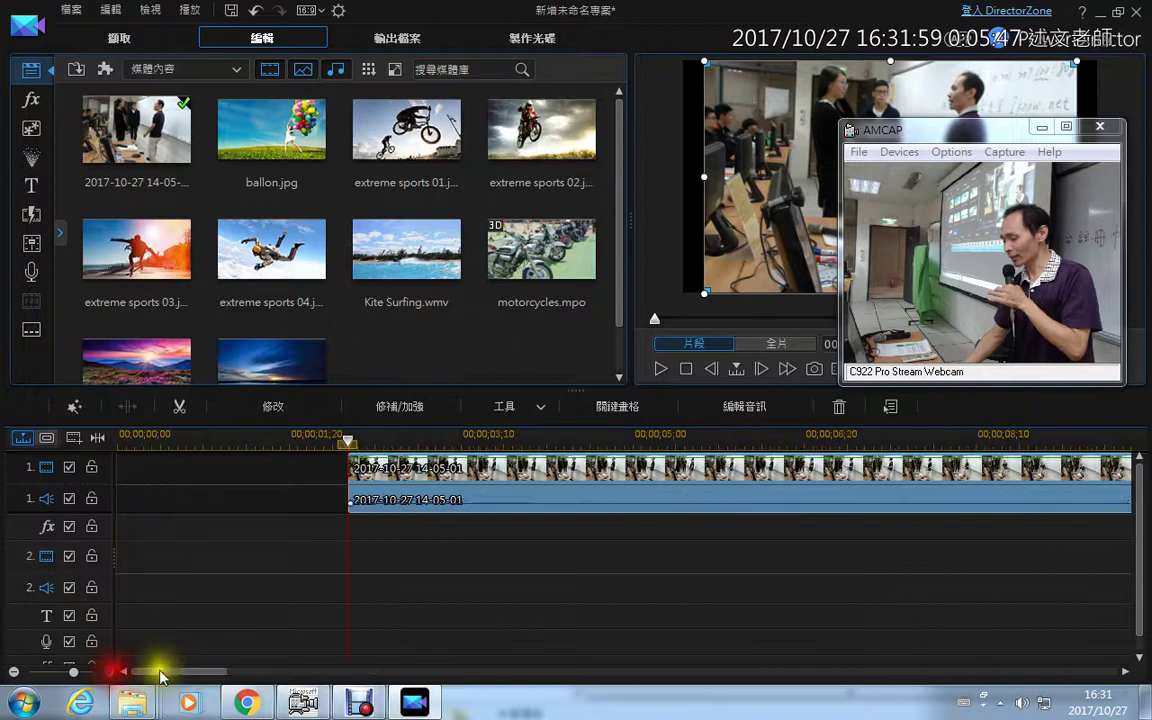
pyautogui.moveTo(165, 678); pyautogui.dragTo(1118, 632)
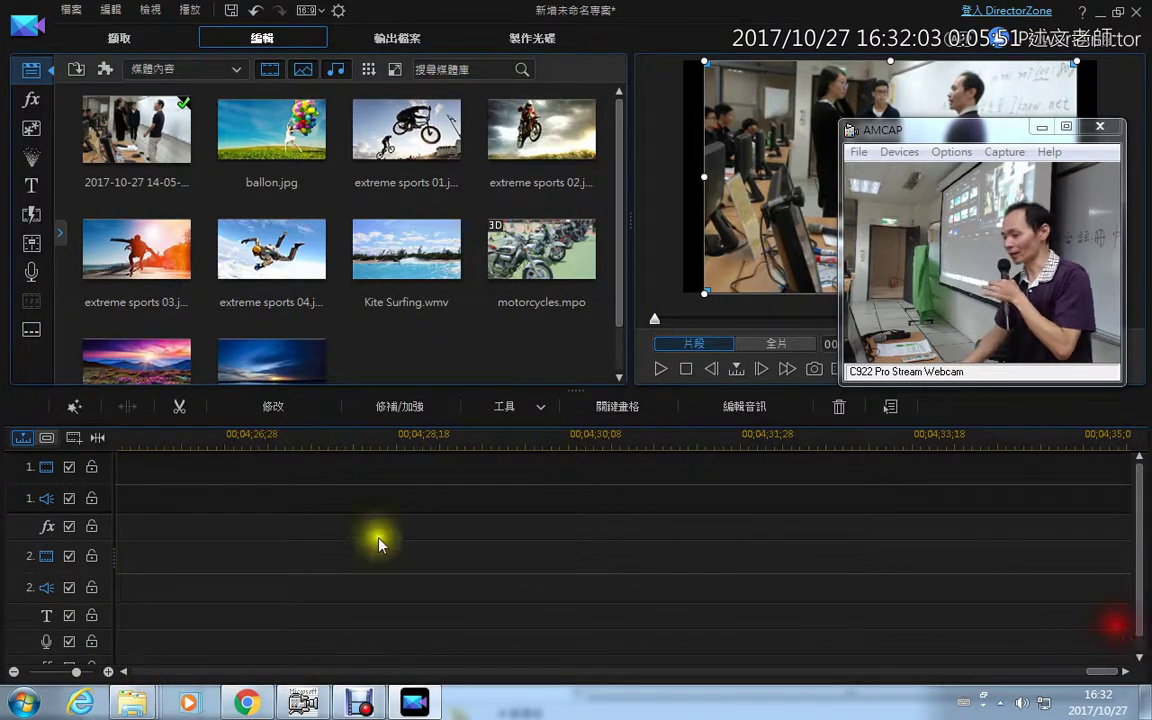
pyautogui.click(98, 438)
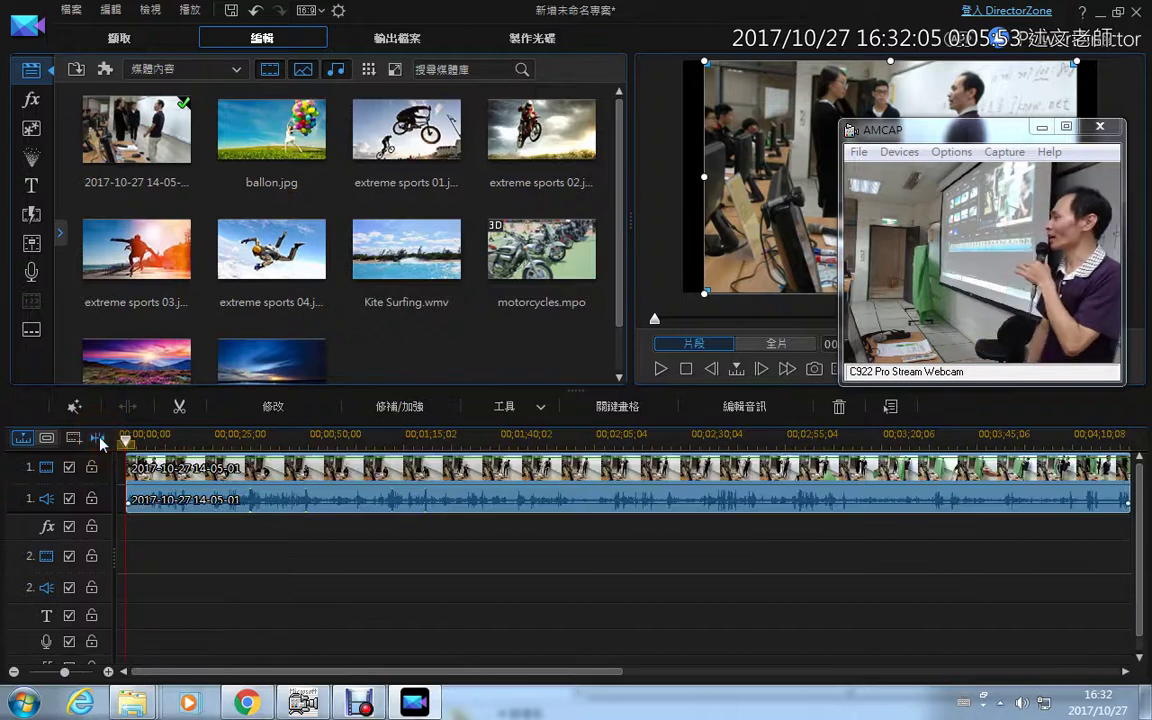
# Move the timeline playhead to about 35 seconds and select the clip on video track 1
pyautogui.click(166, 476)
pyautogui.moveTo(168, 478); pyautogui.dragTo(161, 479)
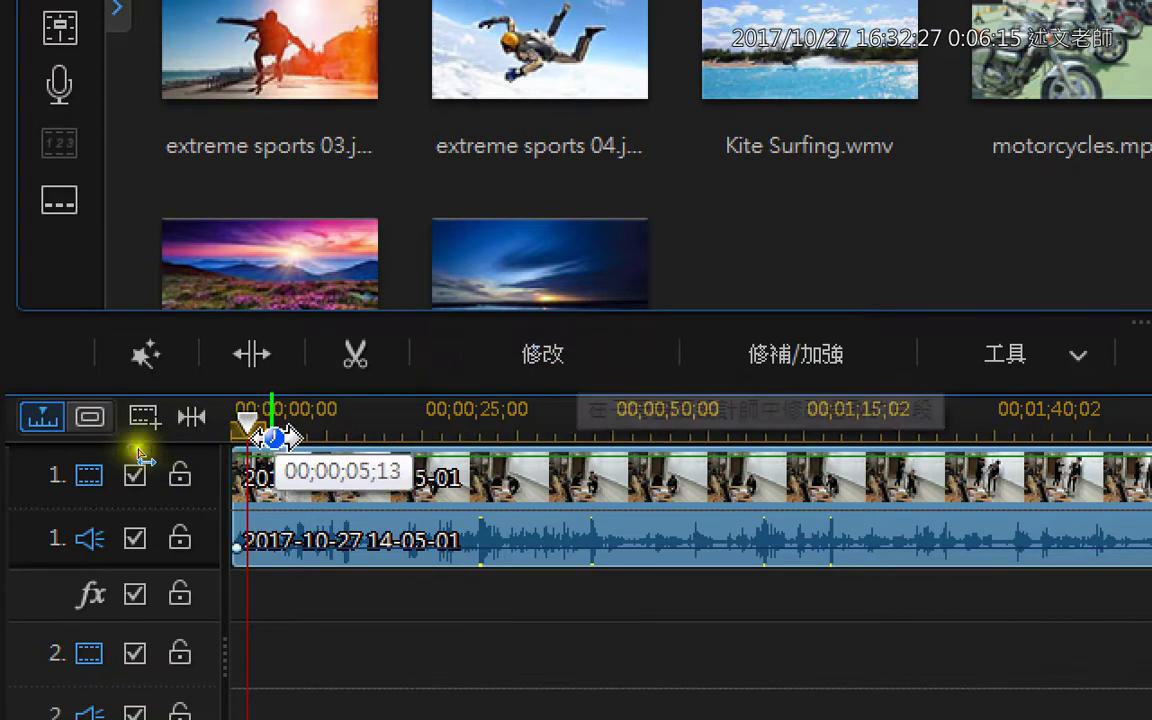
pyautogui.moveTo(253, 432)
pyautogui.mouseDown()
pyautogui.moveTo(883, 440)
pyautogui.moveTo(740, 455)
pyautogui.moveTo(502, 455)
pyautogui.mouseUp()
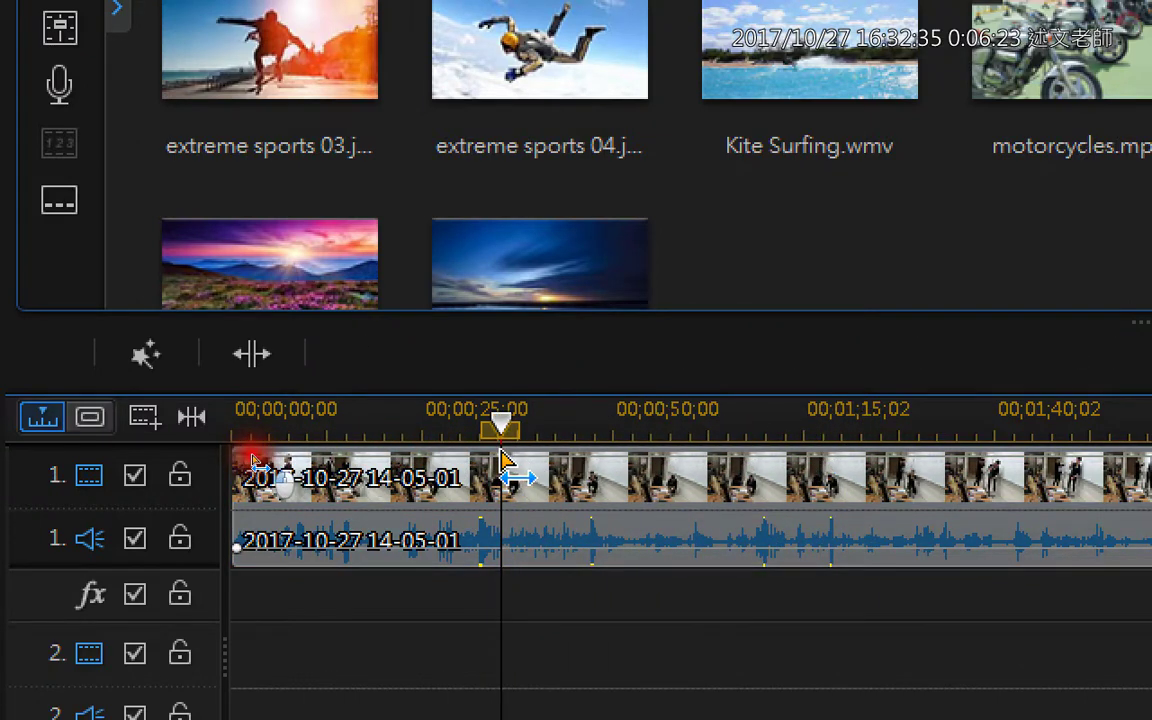
pyautogui.click(504, 470)
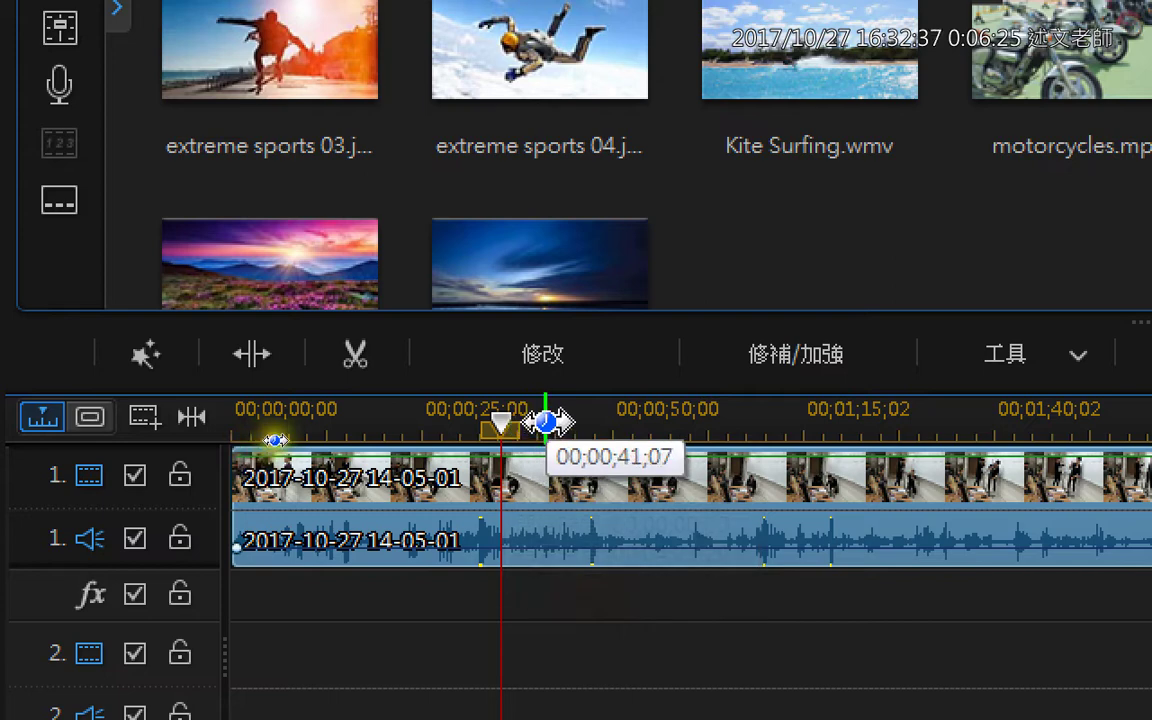
pyautogui.moveTo(557, 425)
pyautogui.mouseDown()
pyautogui.moveTo(503, 430)
pyautogui.moveTo(567, 414)
pyautogui.mouseUp()
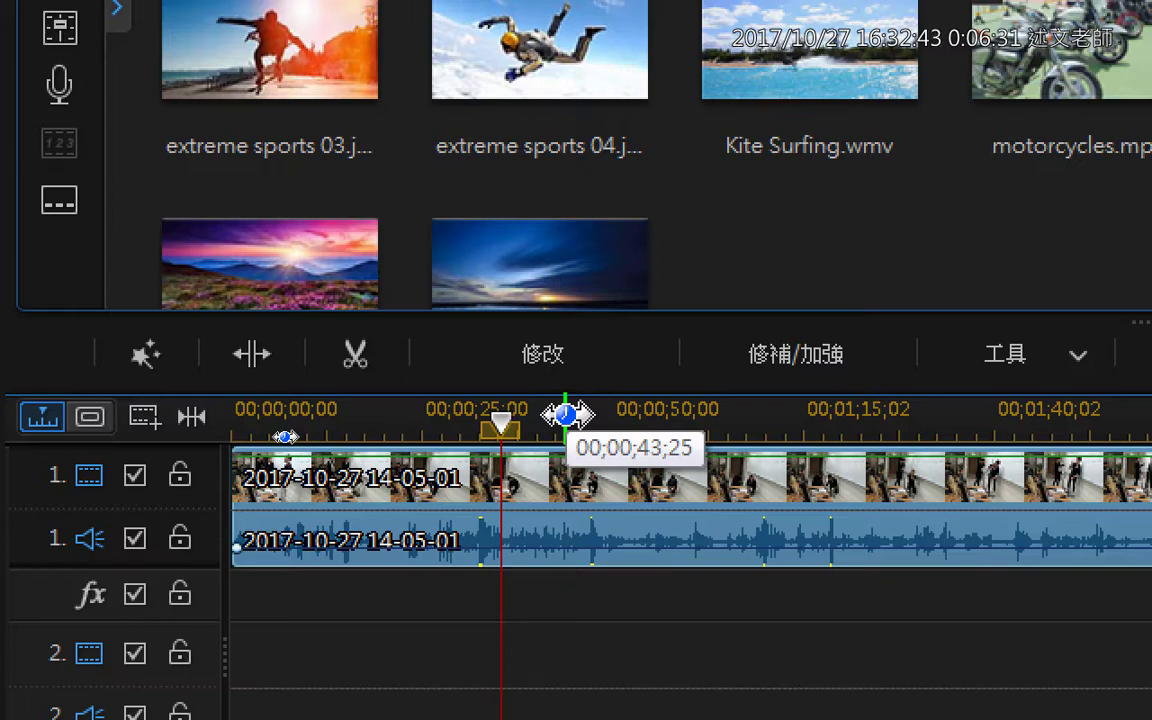
pyautogui.moveTo(567, 414); pyautogui.dragTo(567, 414)
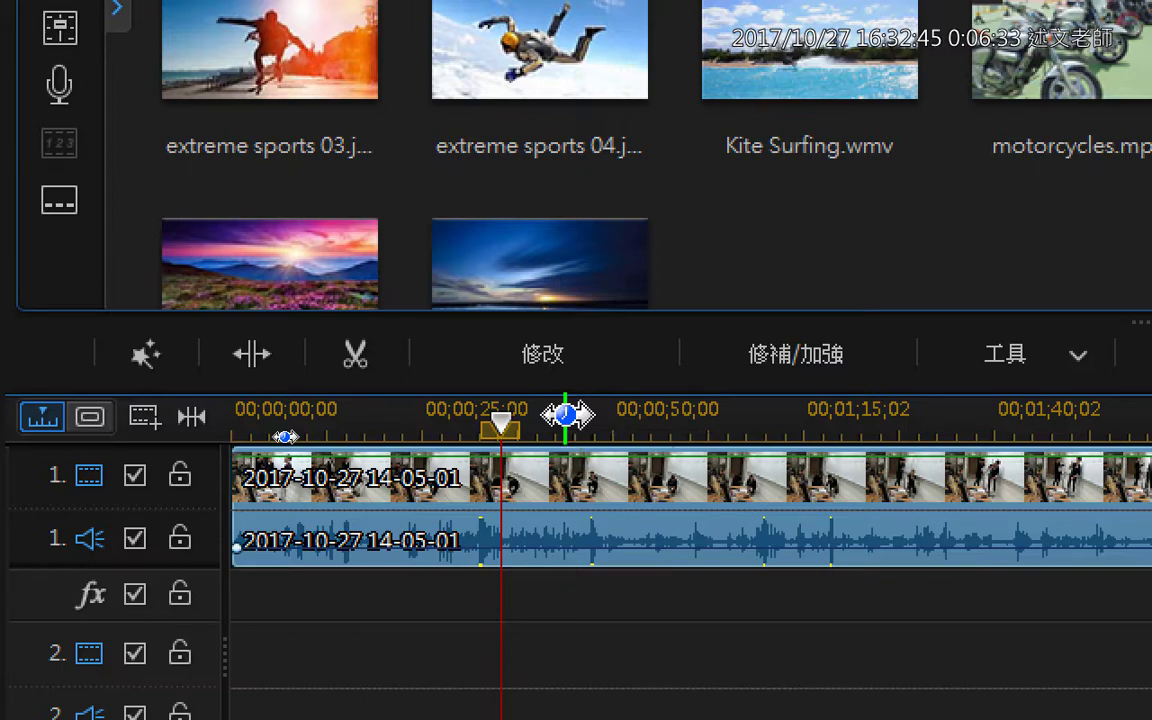
# Stretch and compress the time ruler, fit the whole clip in view, and return the playhead to the start with the clip selected
pyautogui.scroll(4, 313, 450)
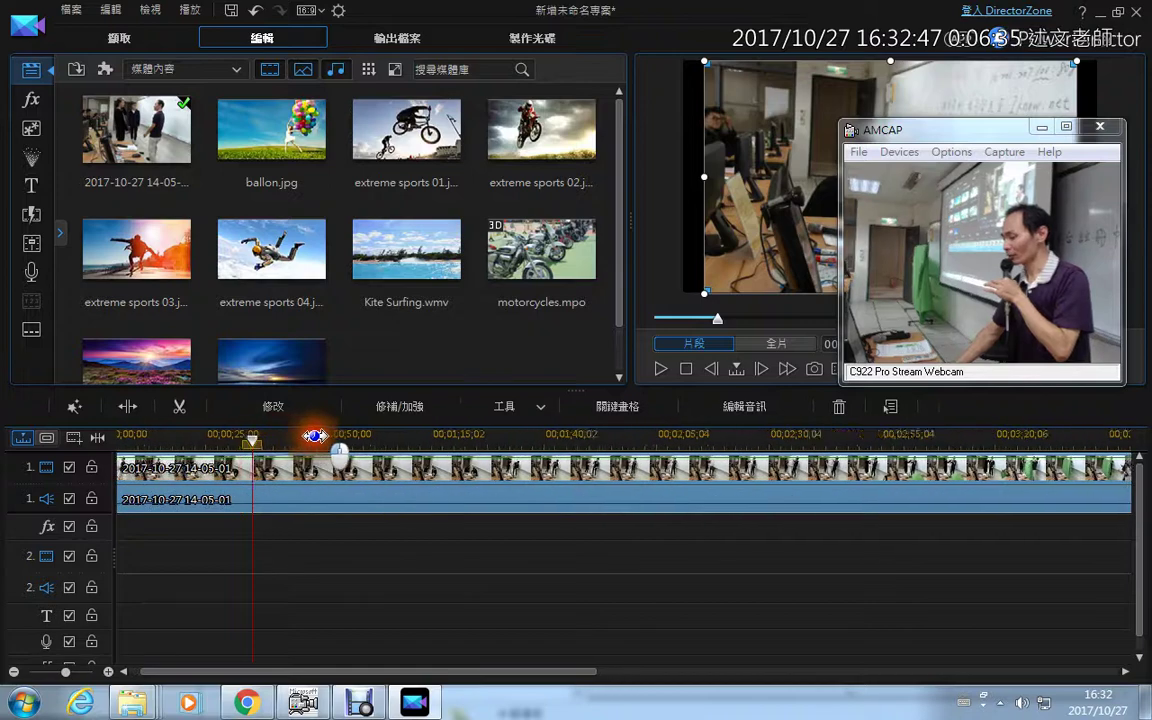
pyautogui.scroll(-2, 410, 450)
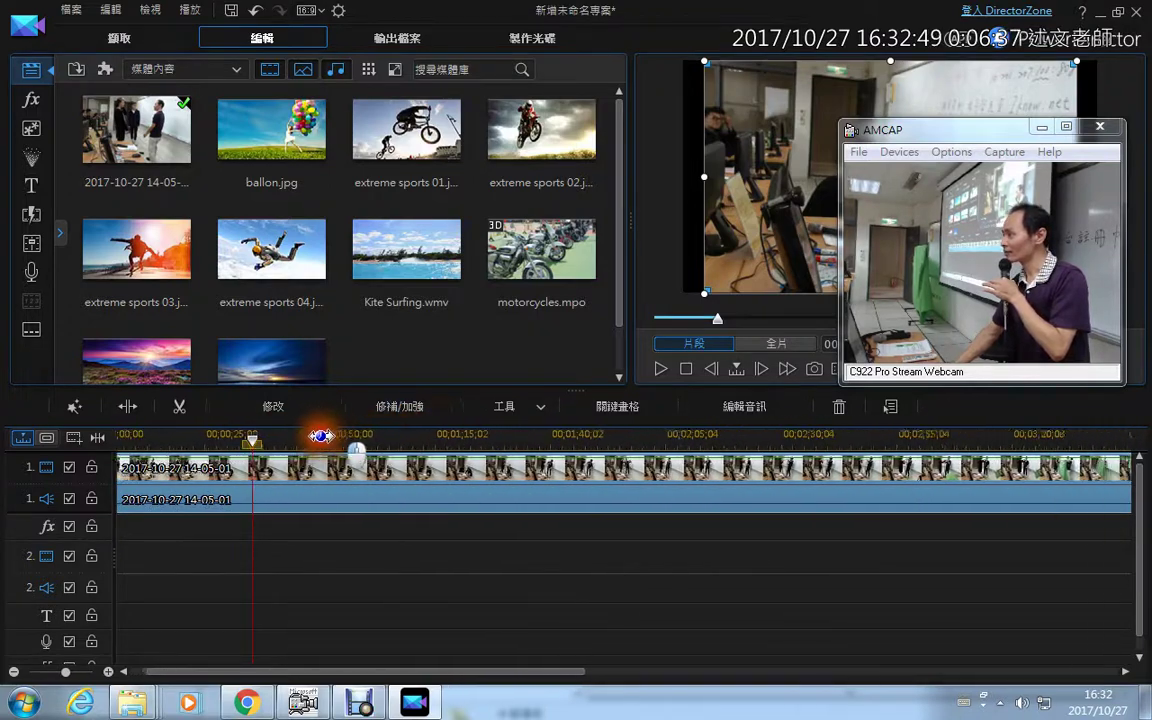
pyautogui.moveTo(318, 436)
pyautogui.mouseDown()
pyautogui.moveTo(175, 589)
pyautogui.moveTo(90, 643)
pyautogui.moveTo(90, 665)
pyautogui.moveTo(118, 652)
pyautogui.mouseUp()
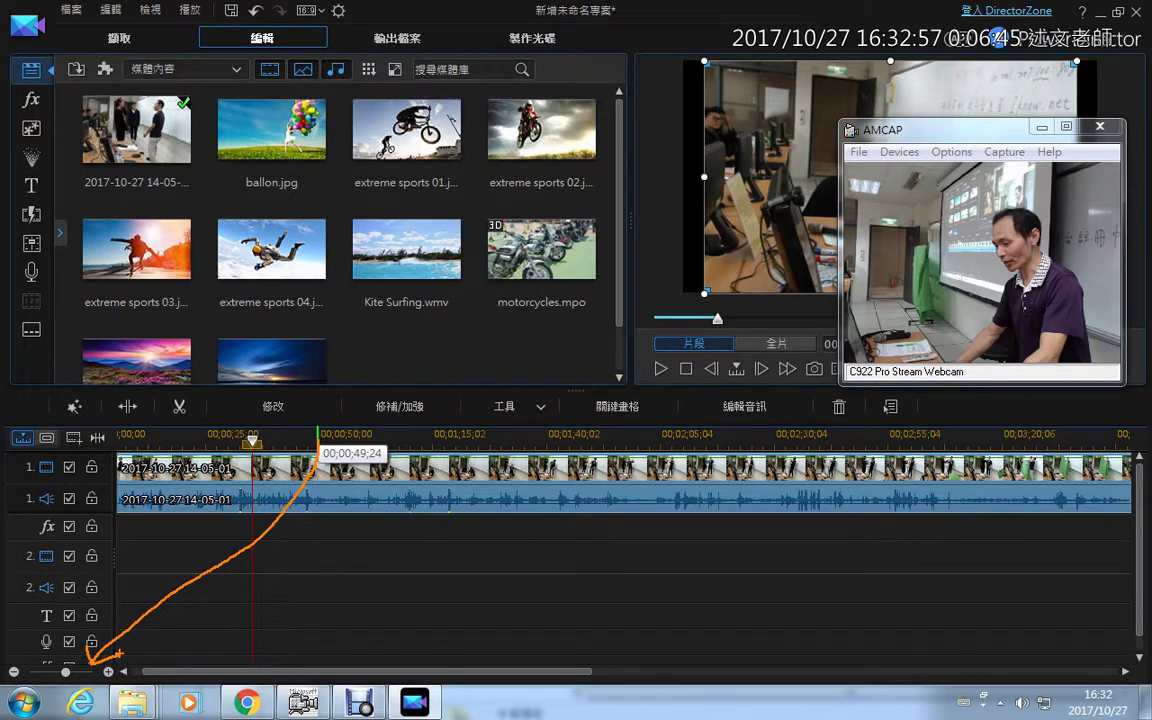
pyautogui.moveTo(316, 437)
pyautogui.mouseDown()
pyautogui.moveTo(410, 430)
pyautogui.moveTo(219, 450)
pyautogui.moveTo(408, 445)
pyautogui.mouseUp()
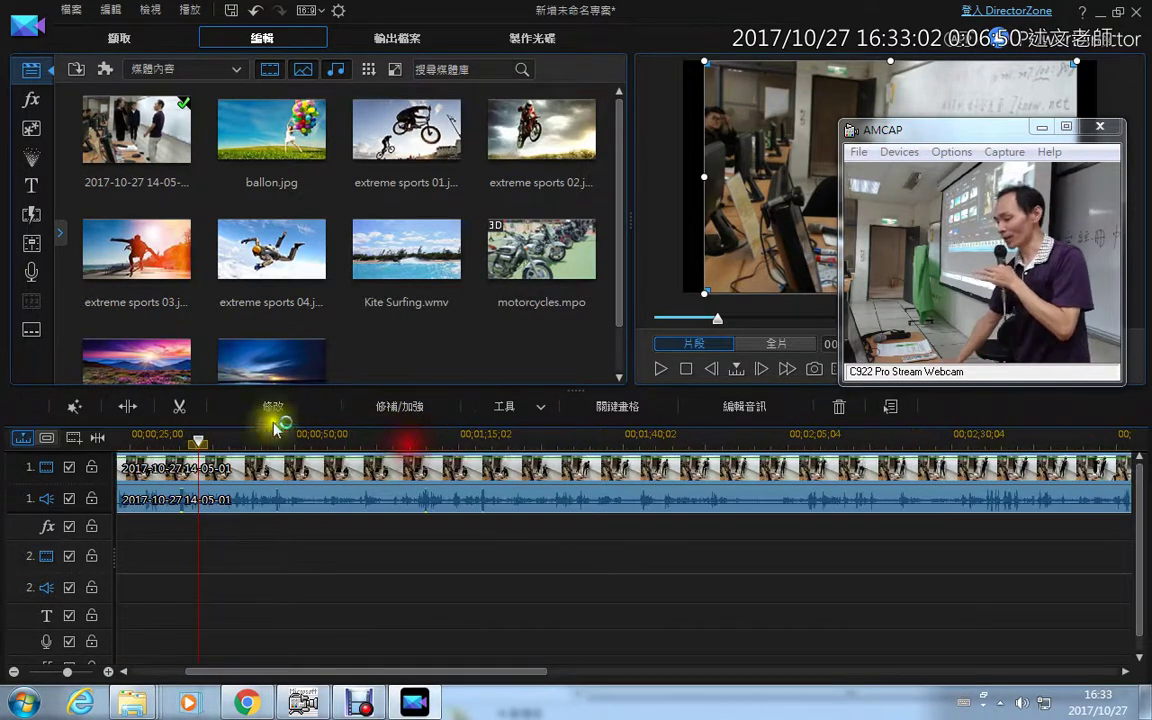
pyautogui.click(98, 438)
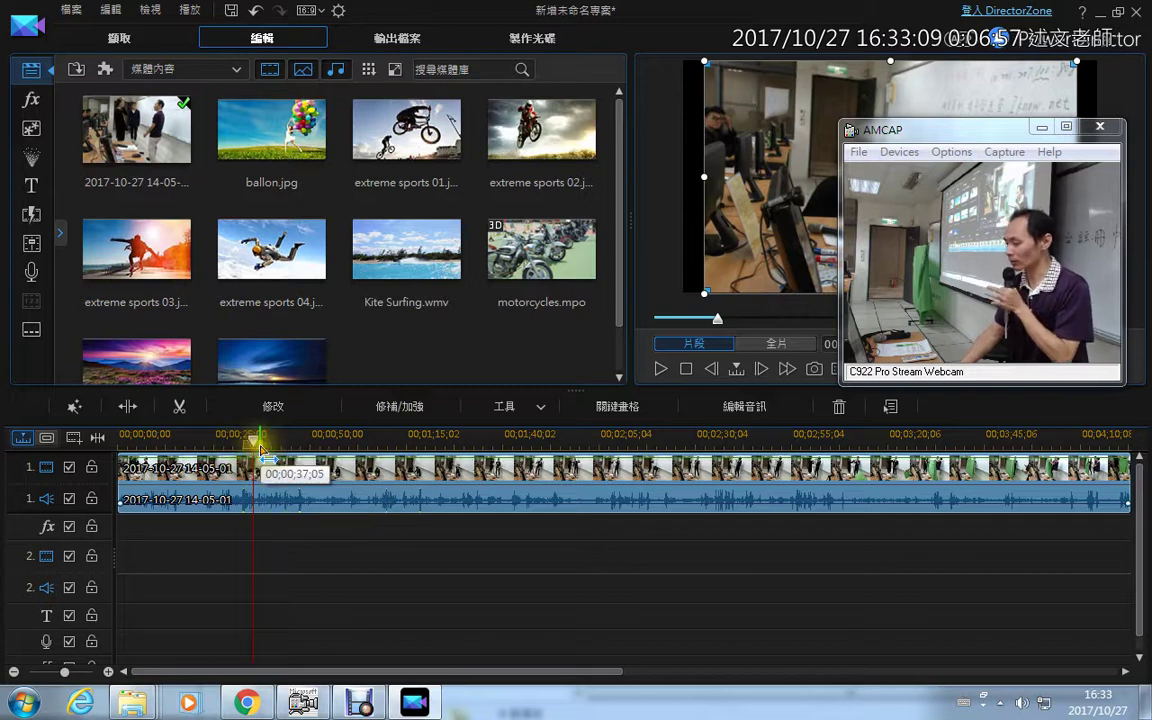
pyautogui.moveTo(252, 437); pyautogui.dragTo(115, 466)
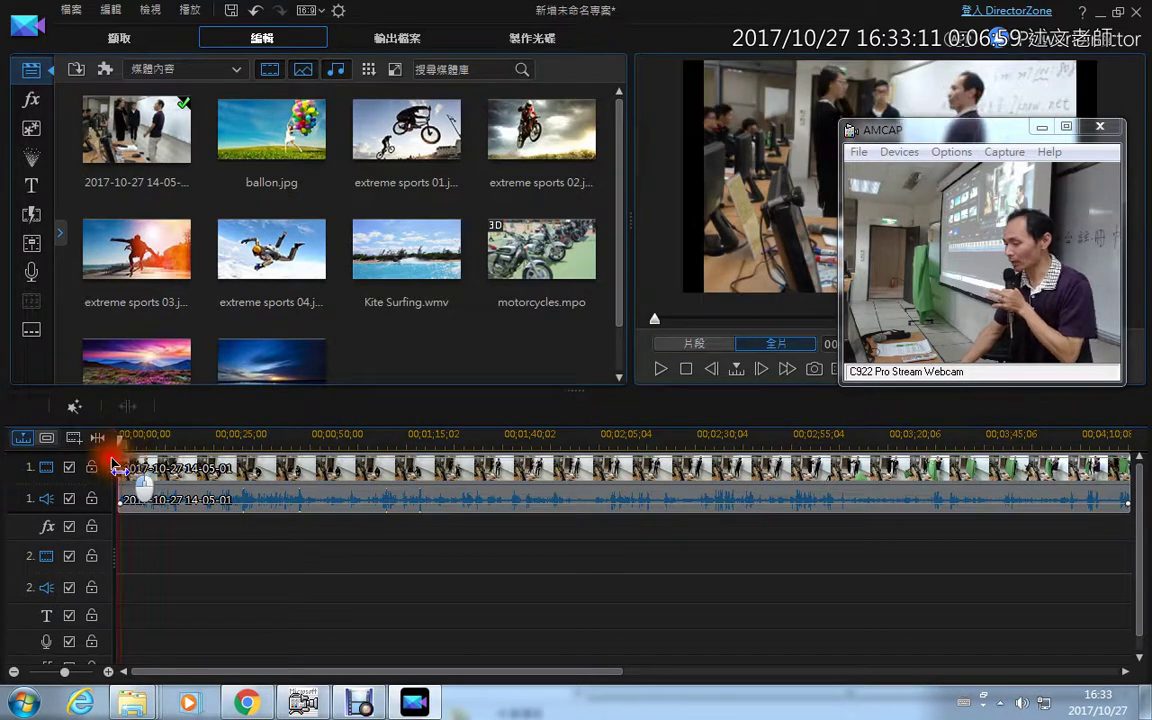
pyautogui.click(116, 466)
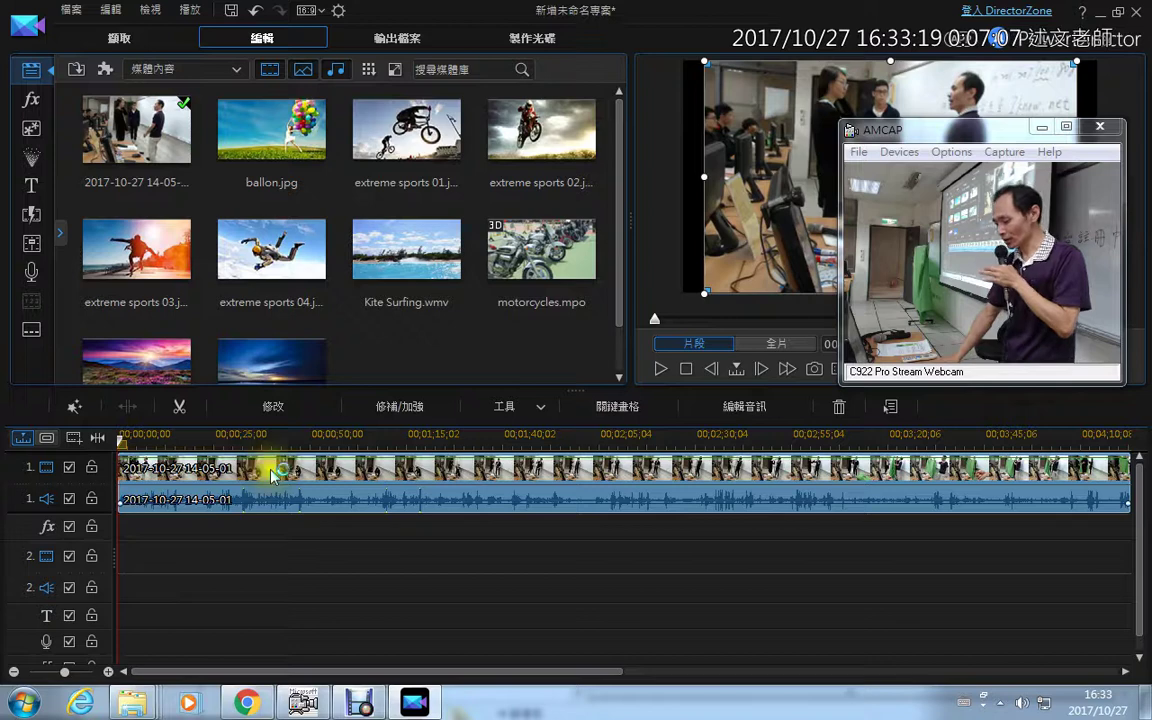
# Examine the clip's fix/enhance options (修補/加強) and its video speed designer (視訊速度設計師), closing it without changes
pyautogui.click(398, 407)
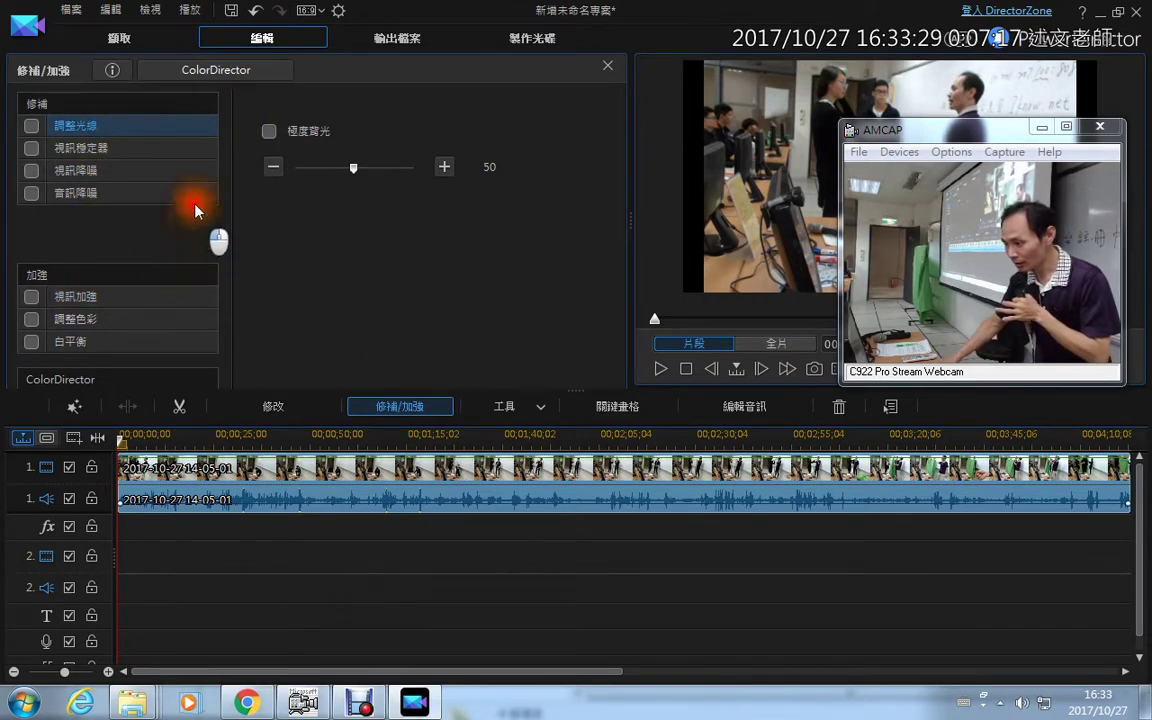
pyautogui.click(280, 415)
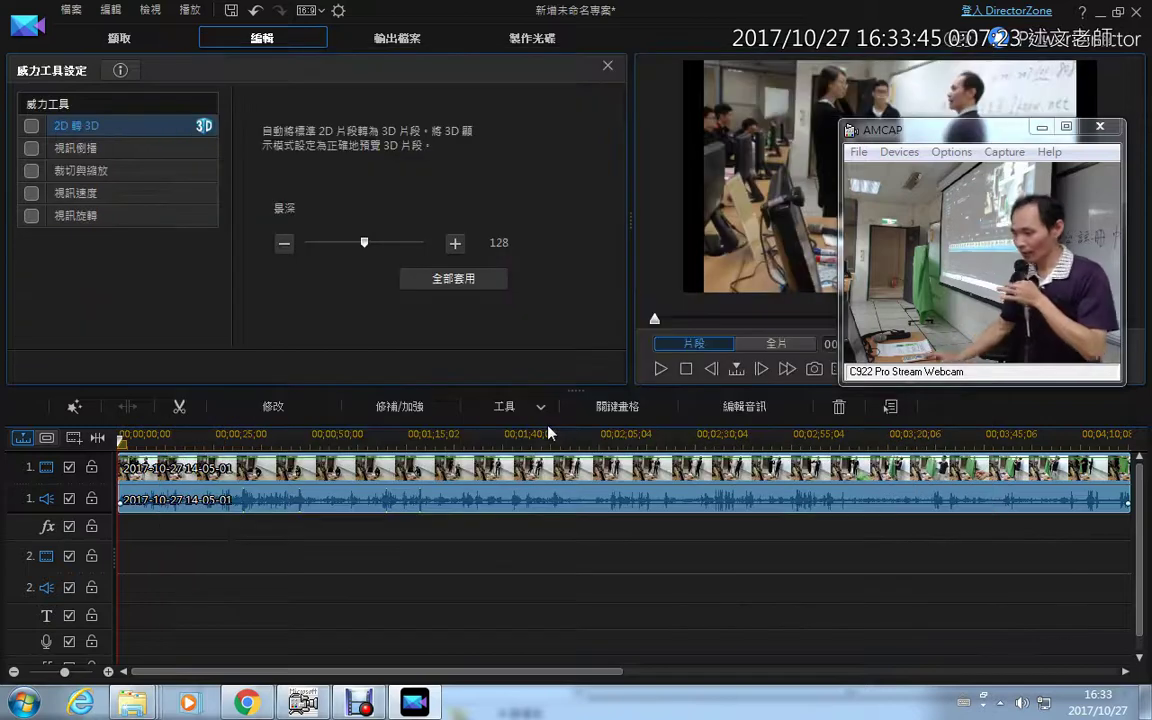
pyautogui.click(84, 200)
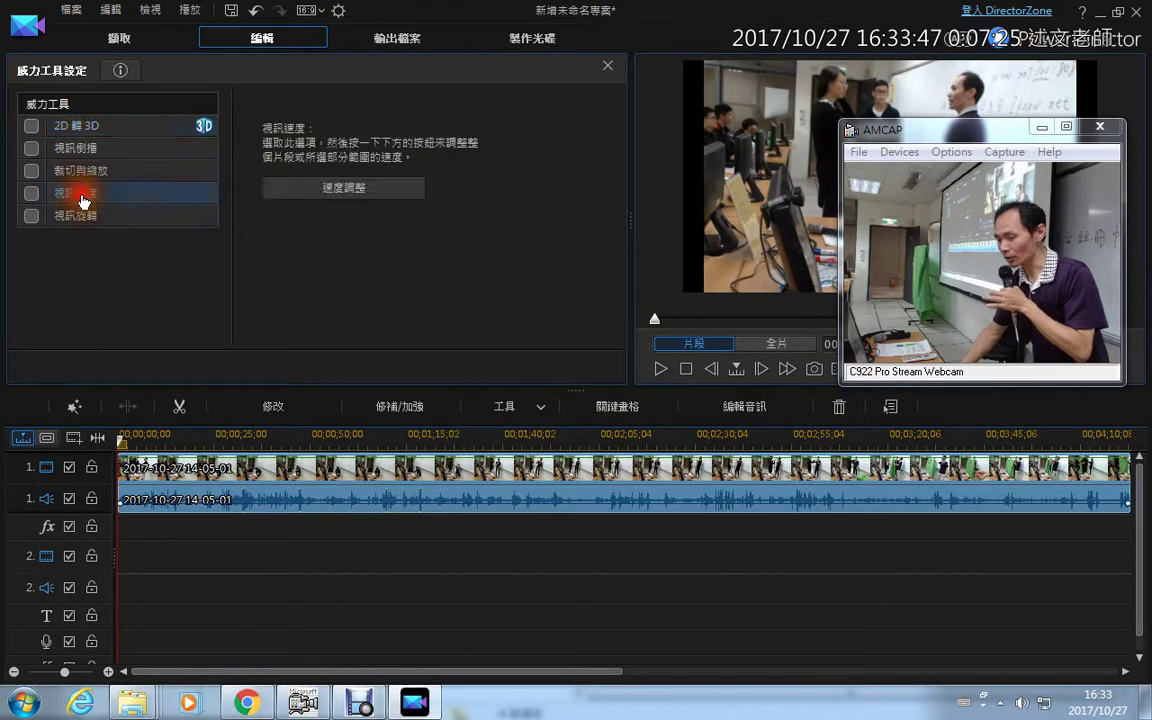
pyautogui.click(31, 193)
pyautogui.click(320, 188)
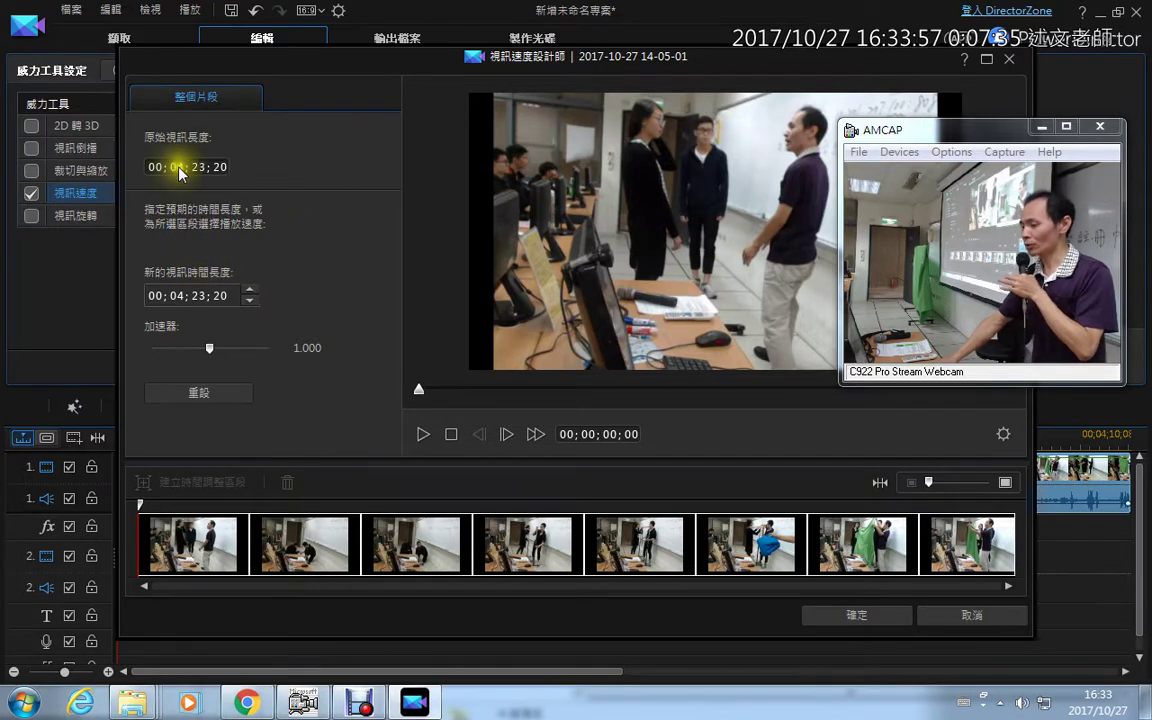
pyautogui.click(180, 295)
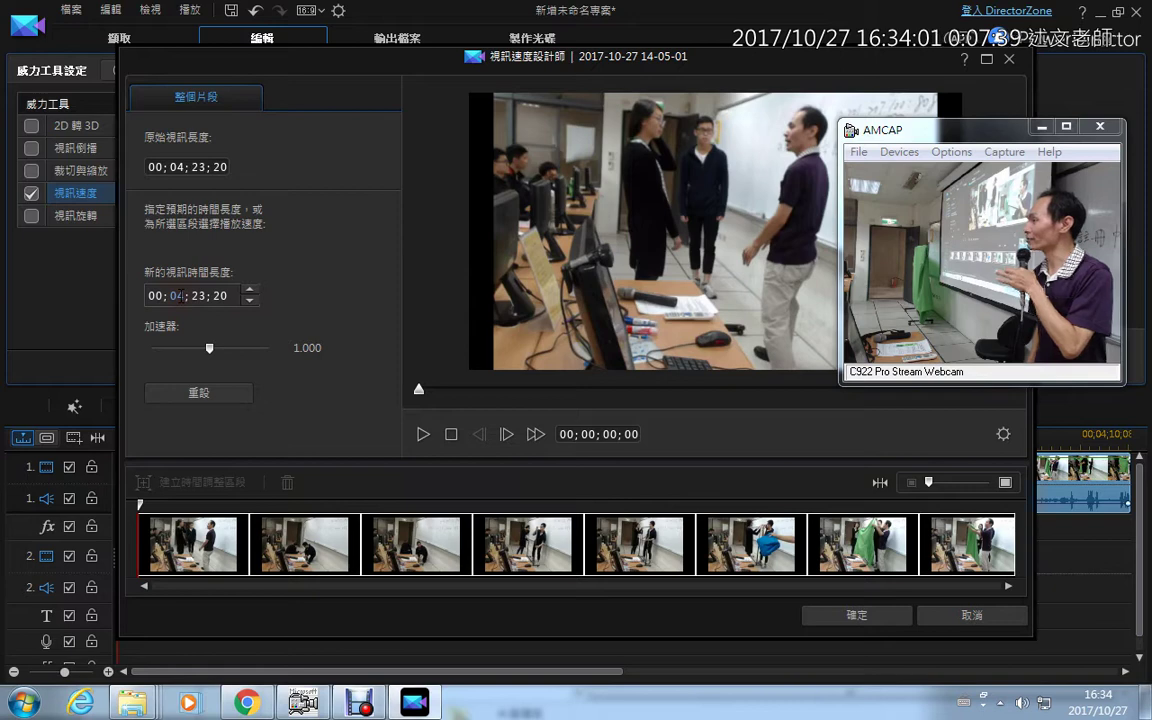
pyautogui.click(1009, 58)
# Speed up the whole clip with the video speed power tool to a multiplier (加速器) of 34.540, preview it and apply the change
pyautogui.click(540, 406)
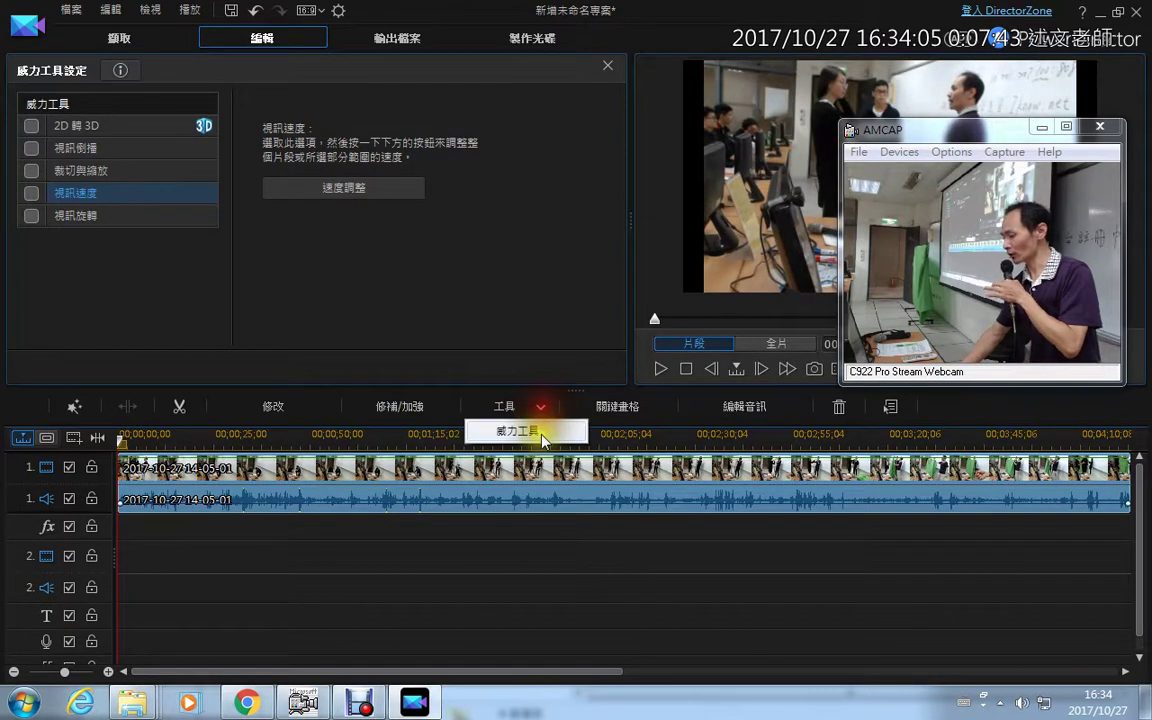
pyautogui.click(541, 432)
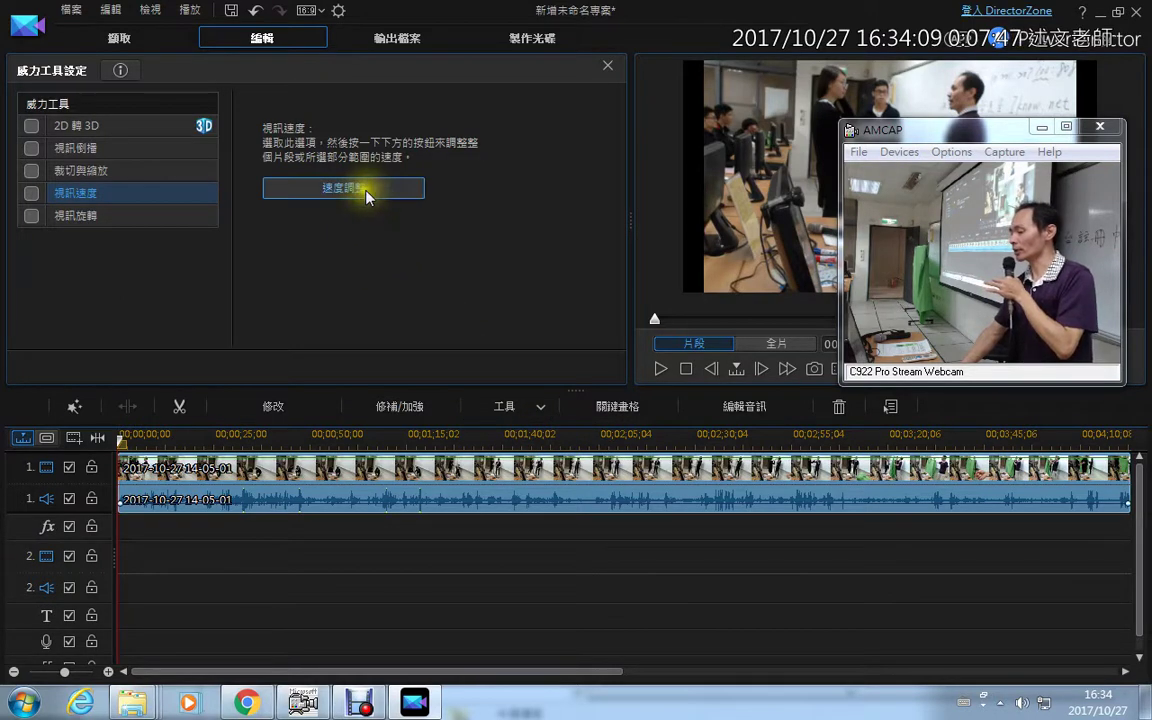
pyautogui.click(311, 189)
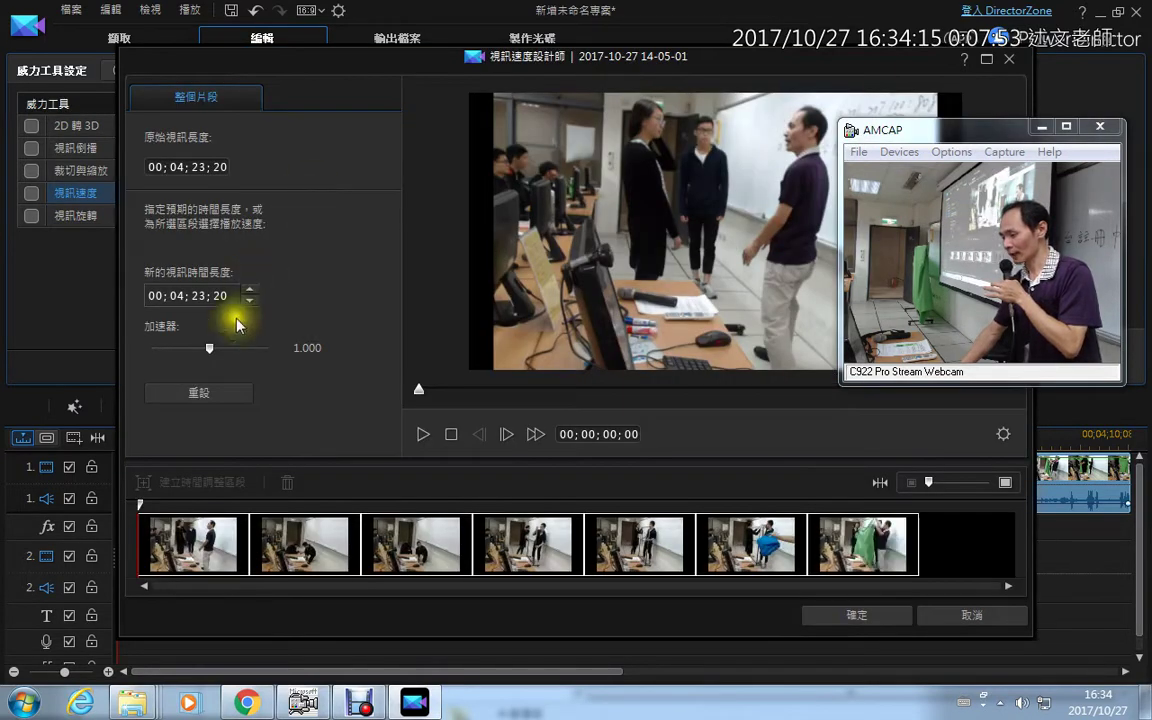
pyautogui.moveTo(210, 348); pyautogui.dragTo(247, 350)
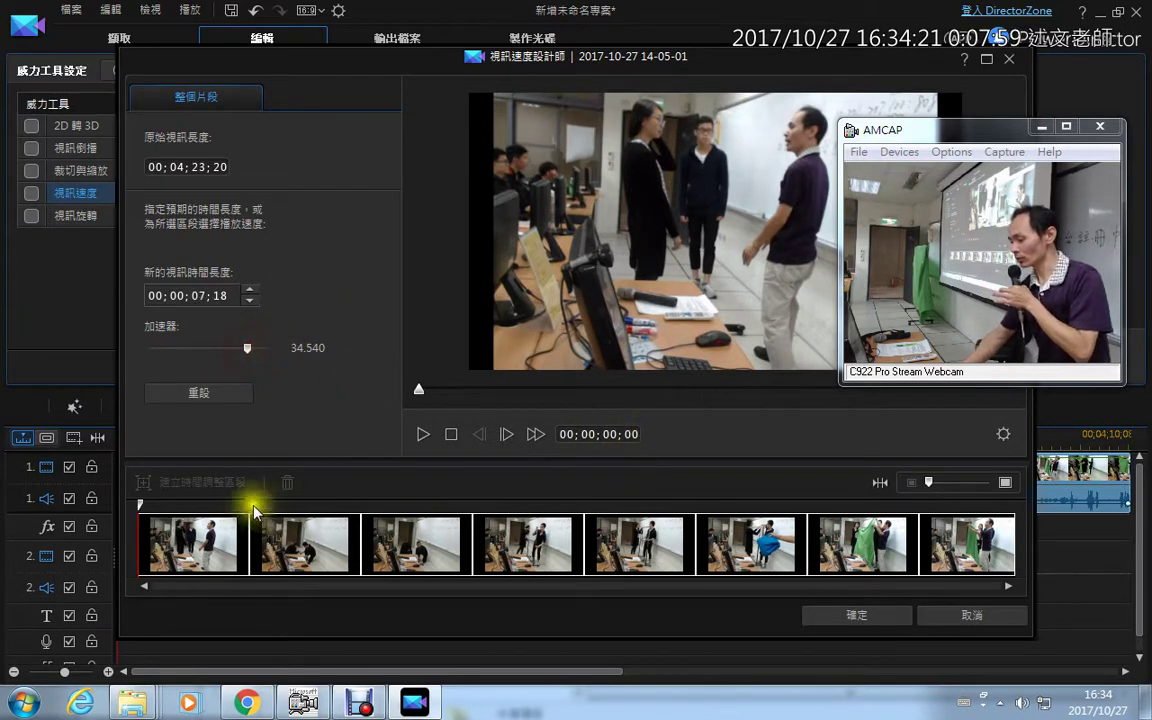
pyautogui.click(421, 436)
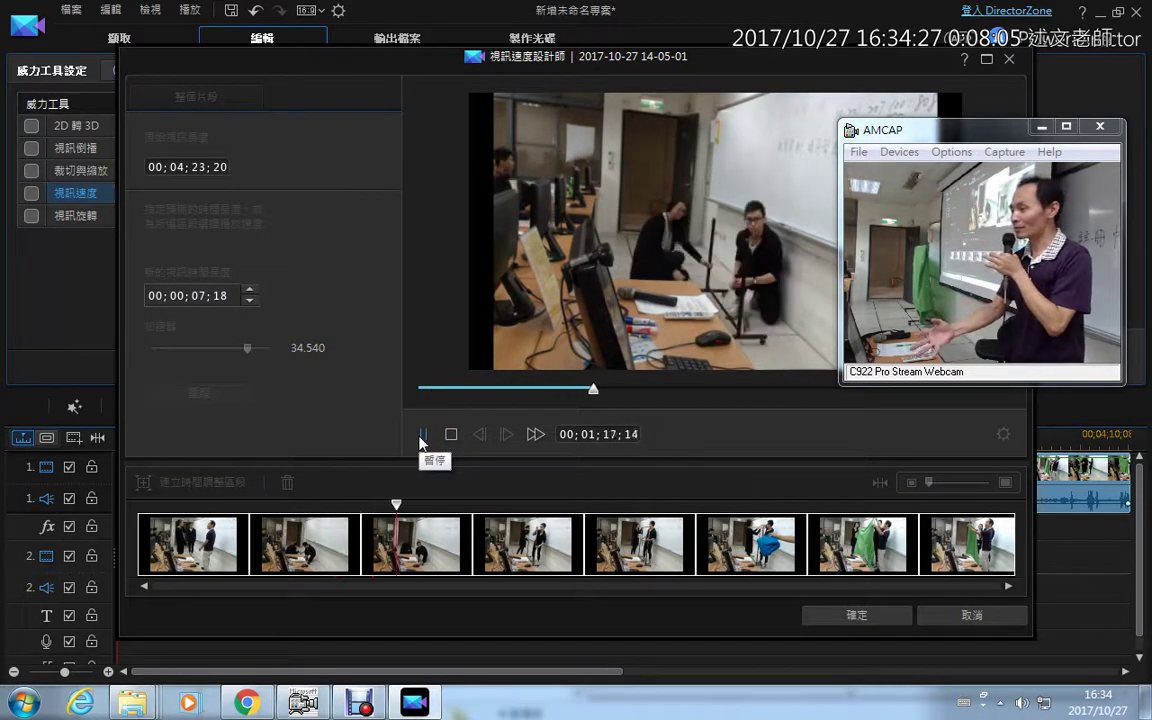
pyautogui.click(865, 622)
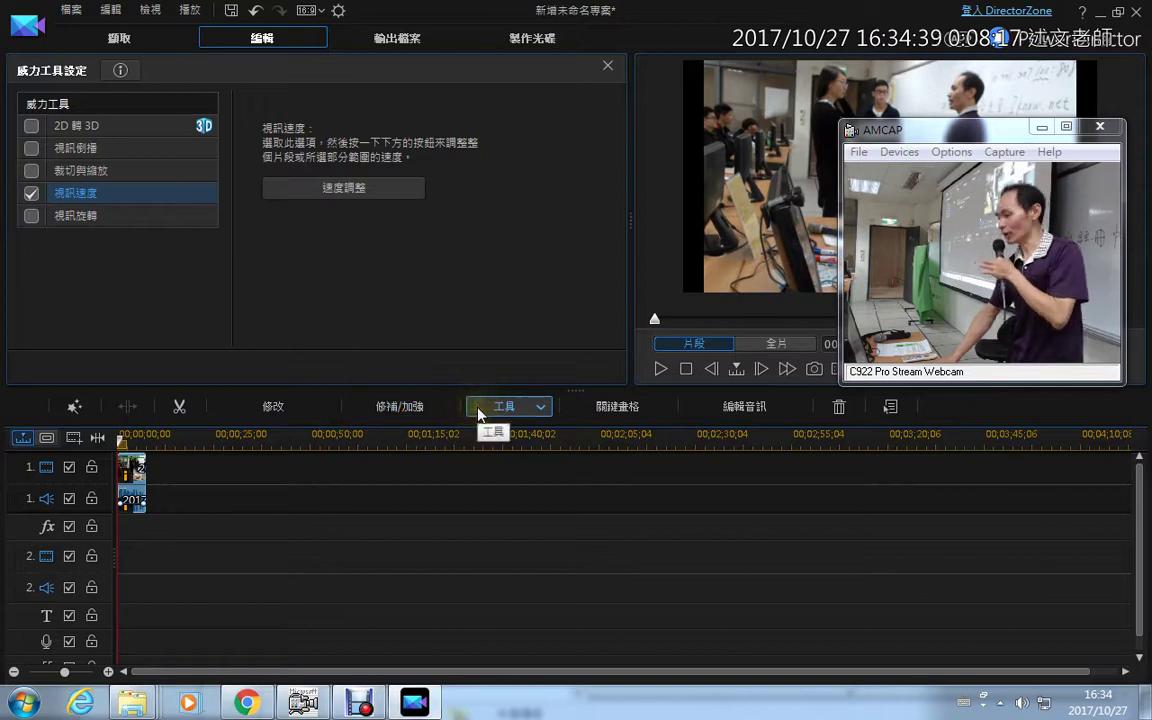
pyautogui.click(97, 437)
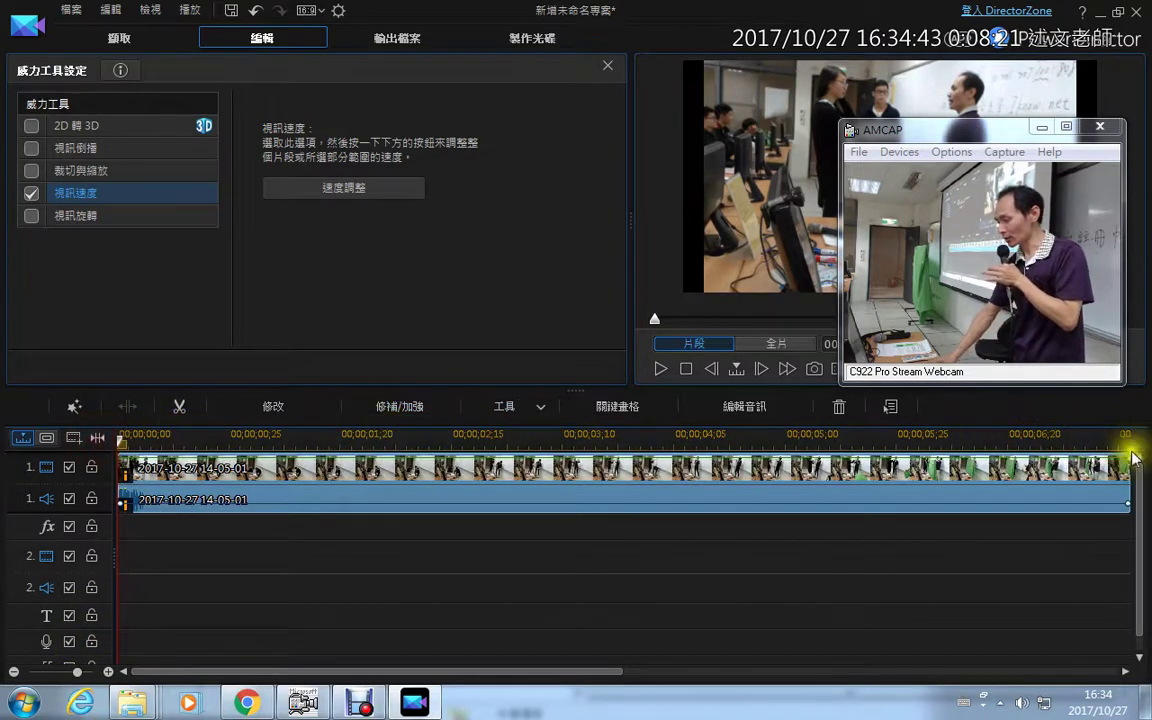